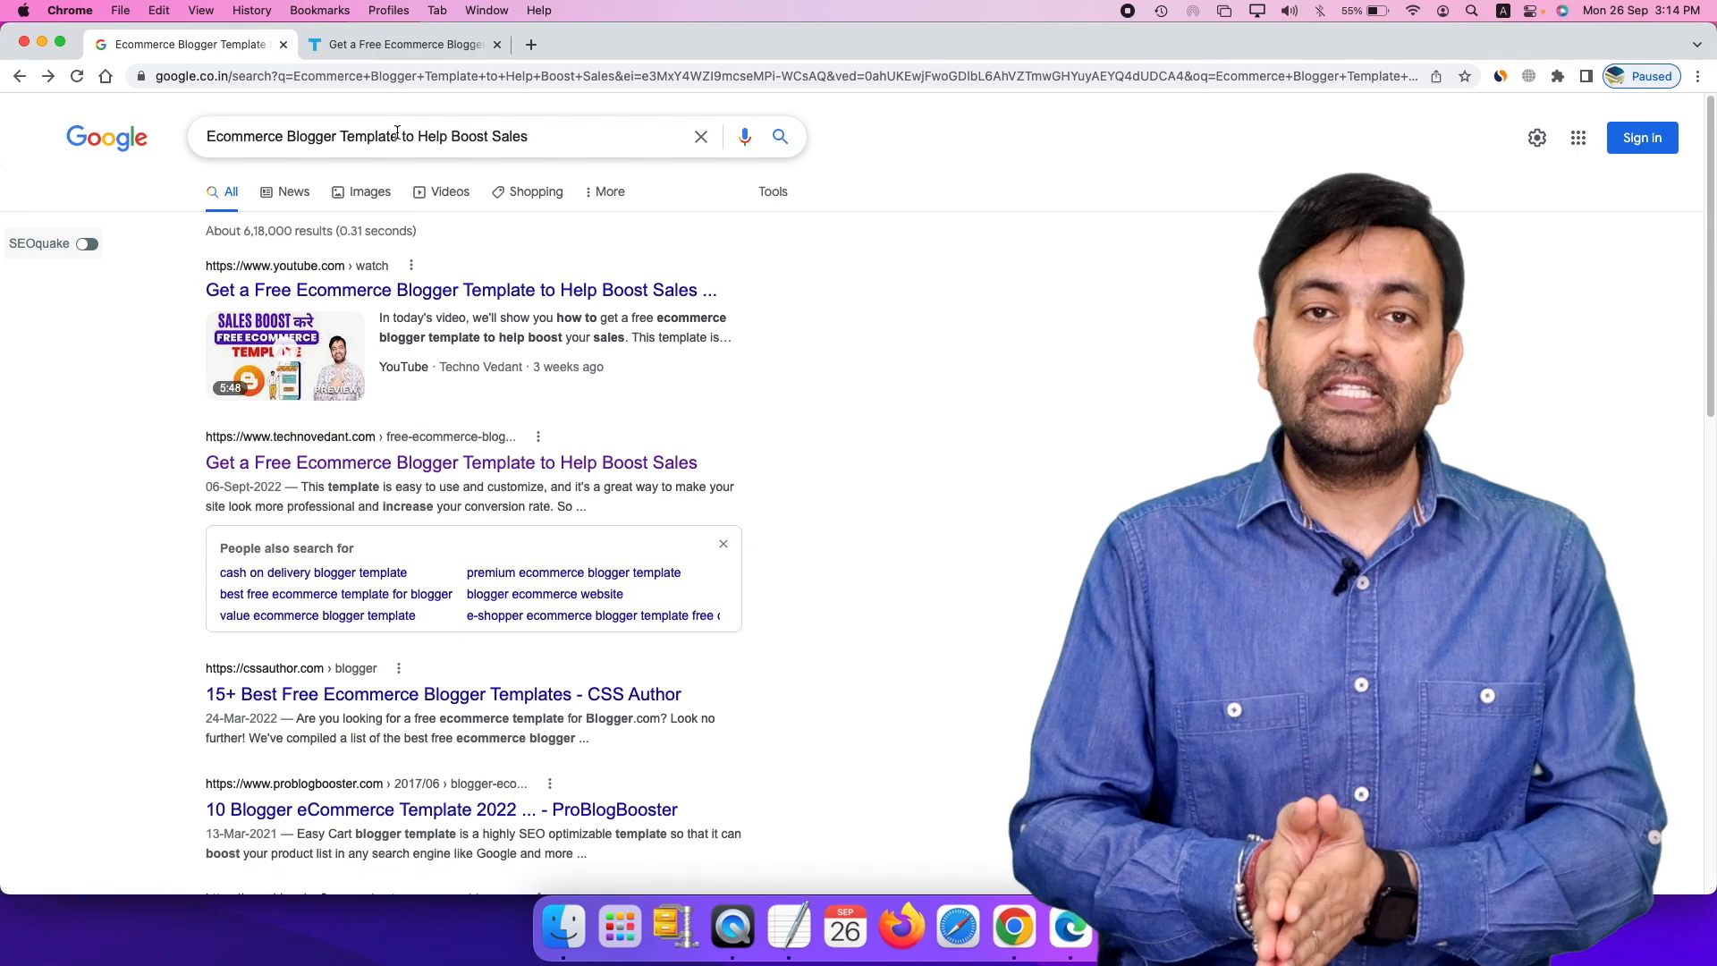
Shorten the Google query to "Ecommerce Blogger Template", run the search, and look through the results page
{"action": "left_click_drag", "start_coordinate": [396, 128], "coordinate": [615, 140]}
{"action": "key", "text": "BackSpace"}
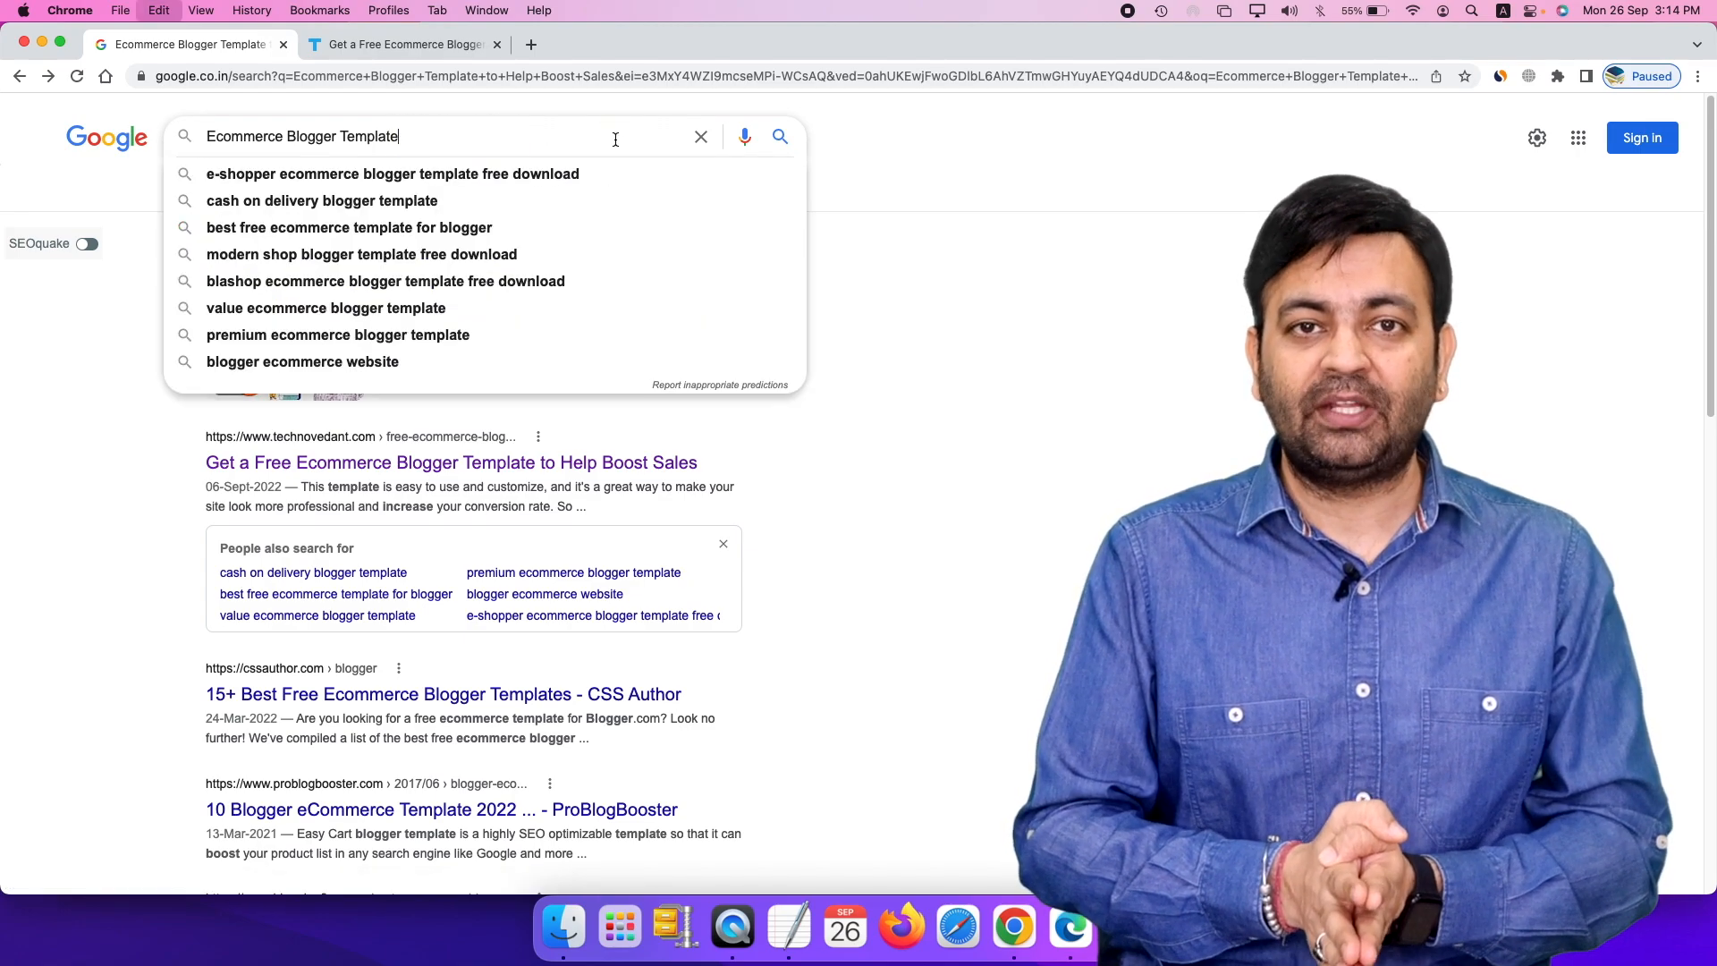
{"action": "key", "text": "Return"}
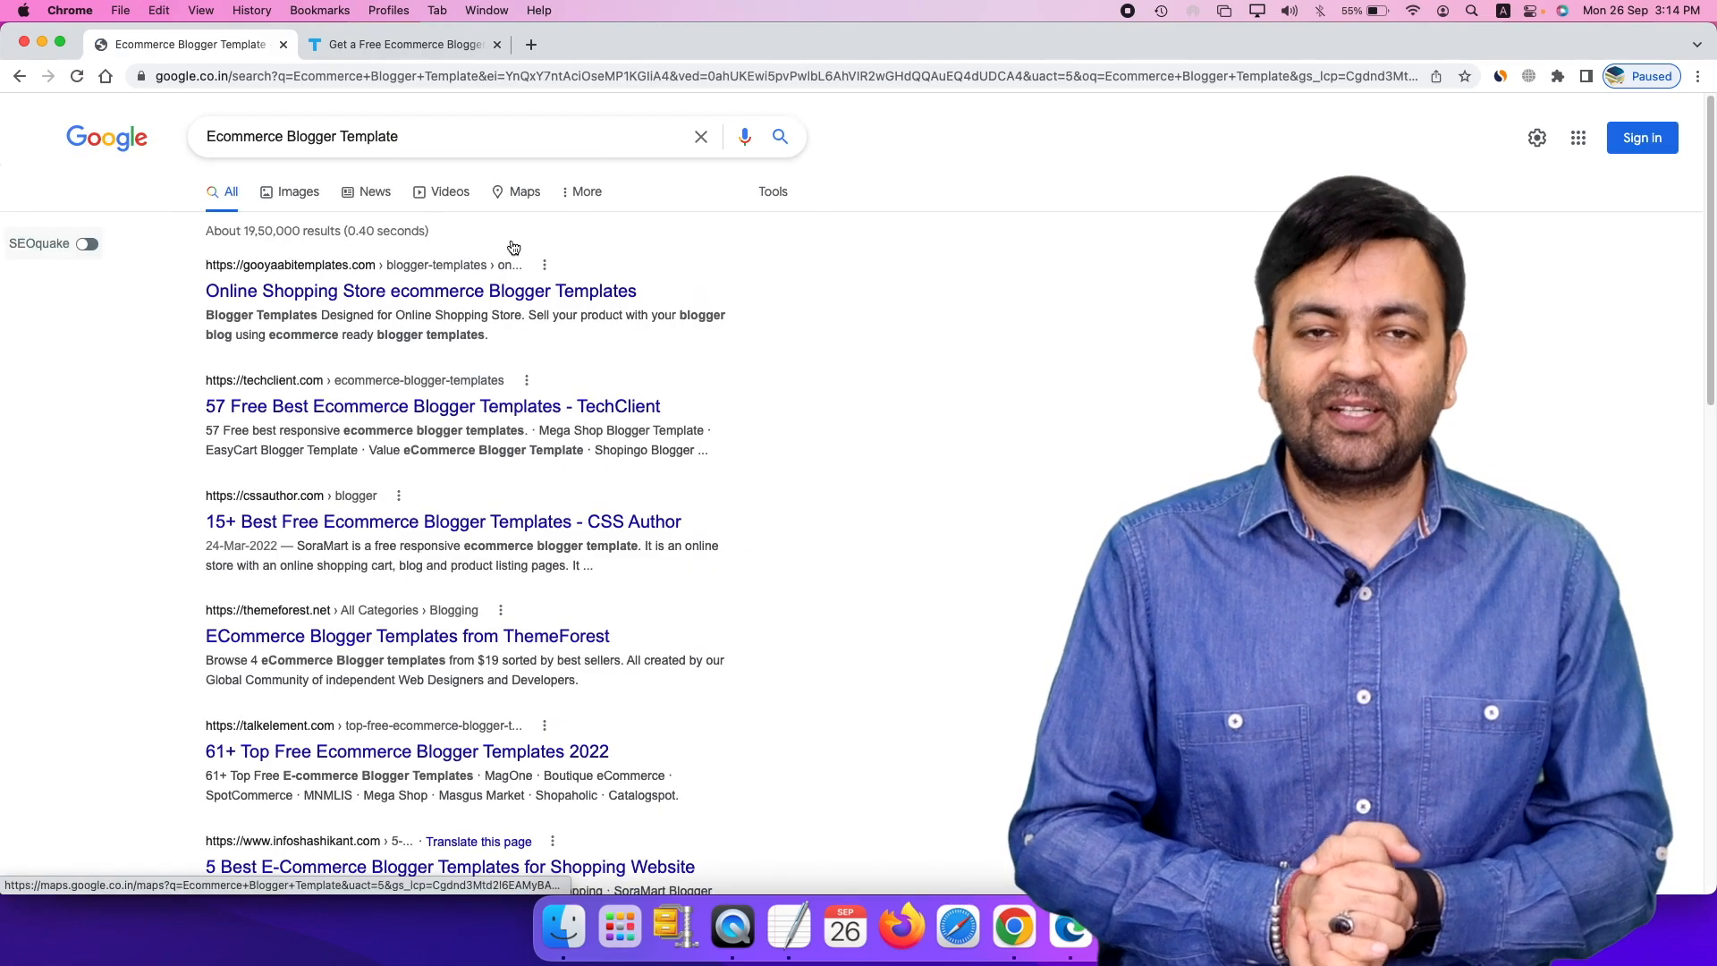
{"action": "scroll", "coordinate": [439, 394], "scroll_direction": "down", "scroll_amount": 1}
{"action": "scroll", "coordinate": [440, 393], "scroll_direction": "down", "scroll_amount": 5}
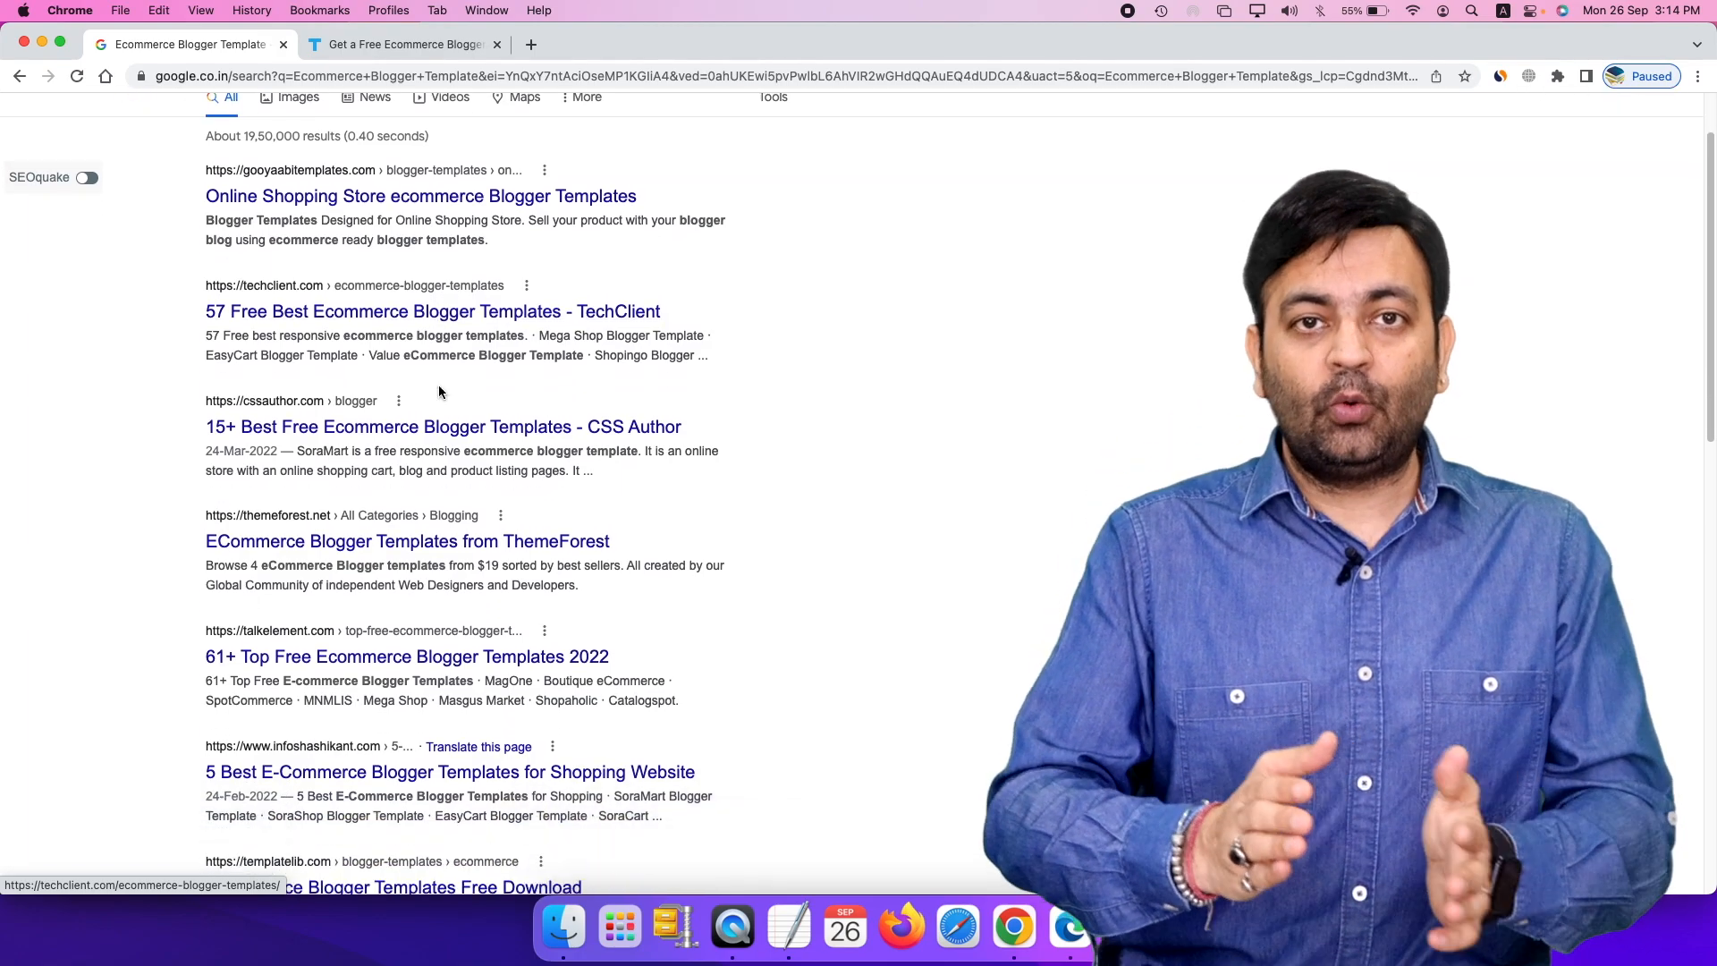
{"action": "scroll", "coordinate": [440, 394], "scroll_direction": "down", "scroll_amount": 8}
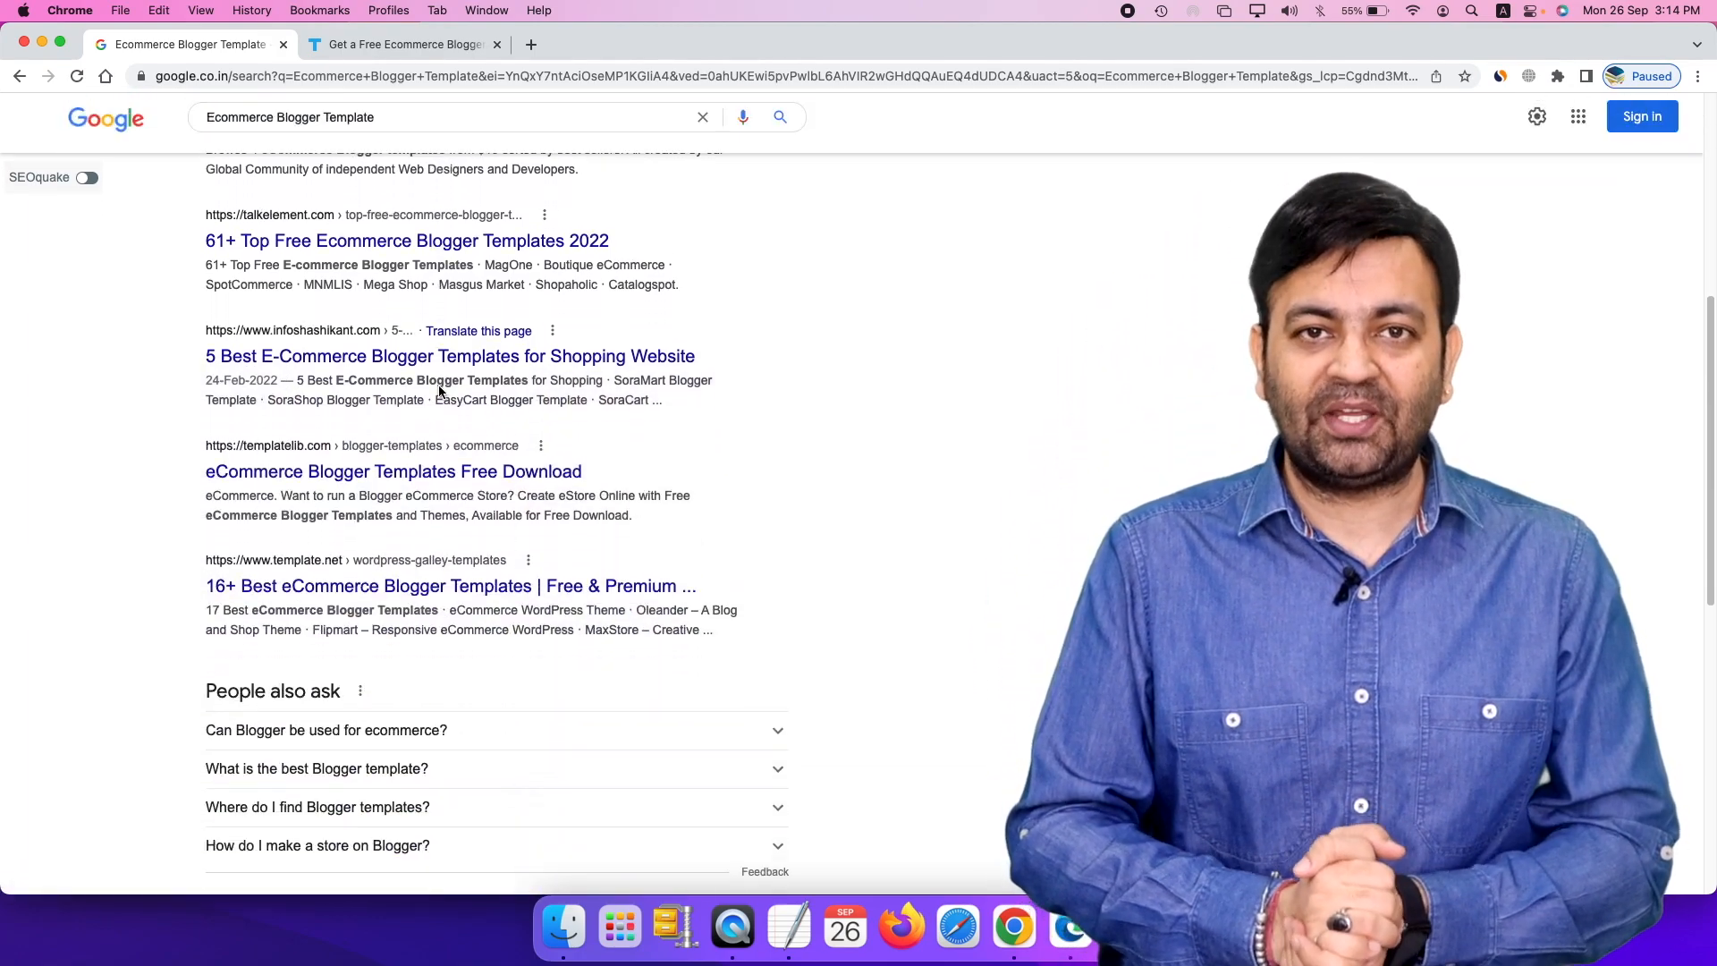
{"action": "scroll", "coordinate": [440, 391], "scroll_direction": "down", "scroll_amount": 2}
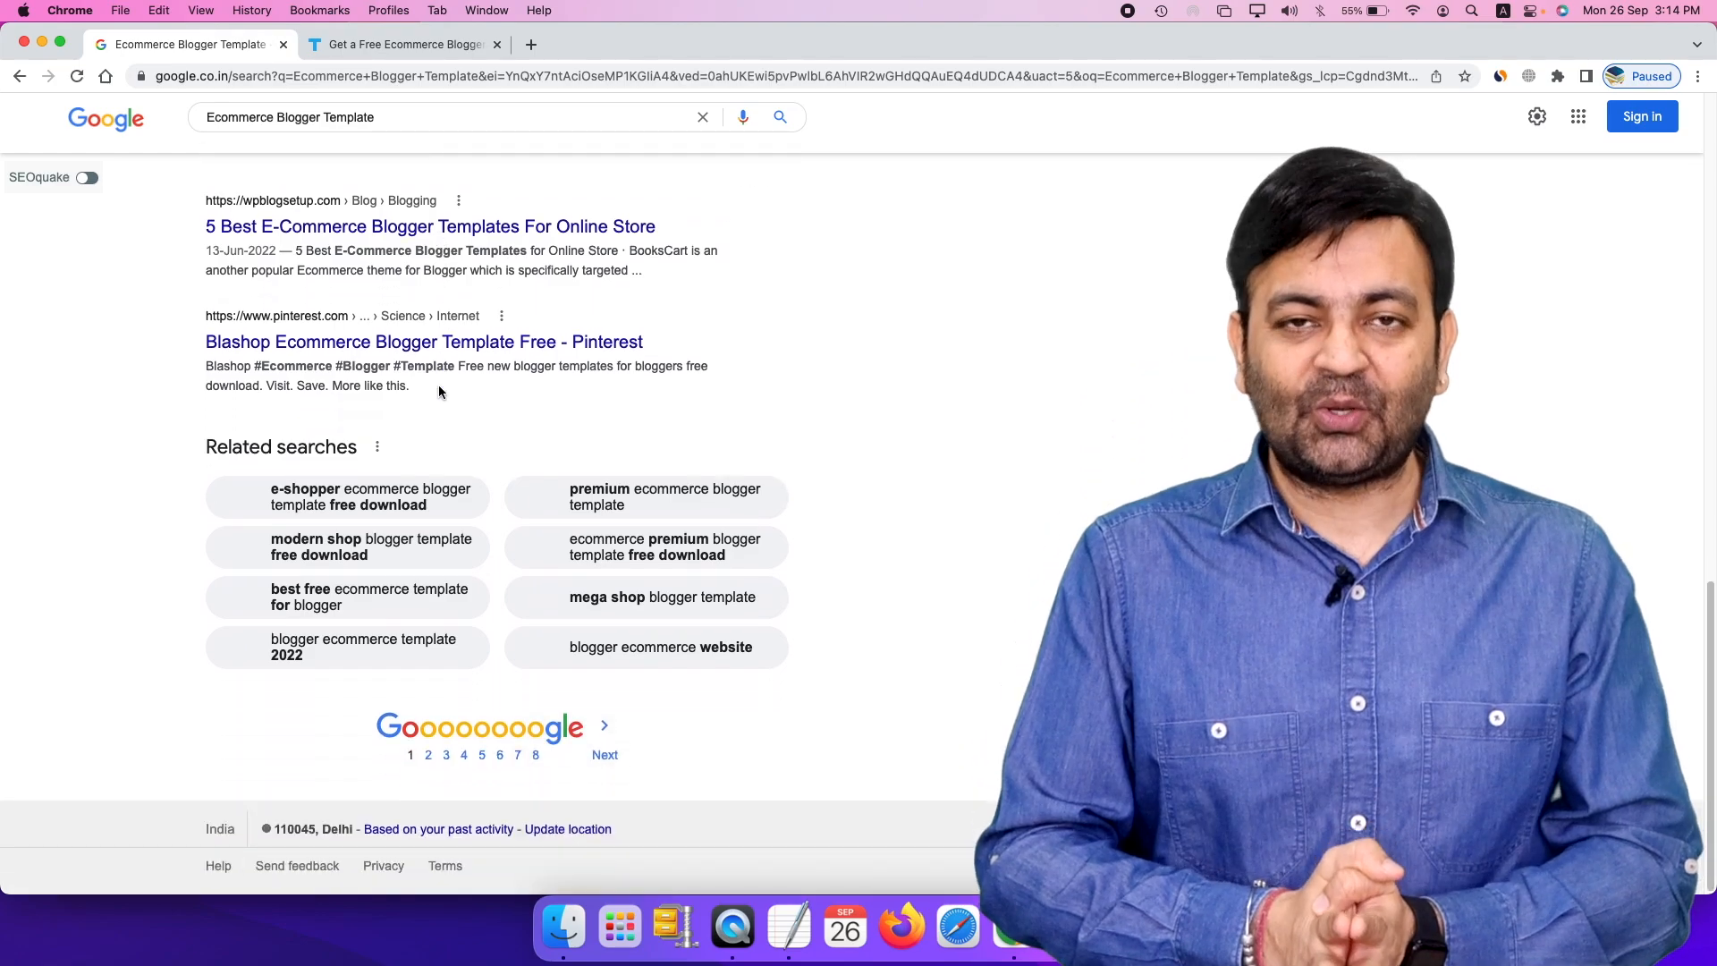
{"action": "scroll", "coordinate": [437, 387], "scroll_direction": "up", "scroll_amount": 14}
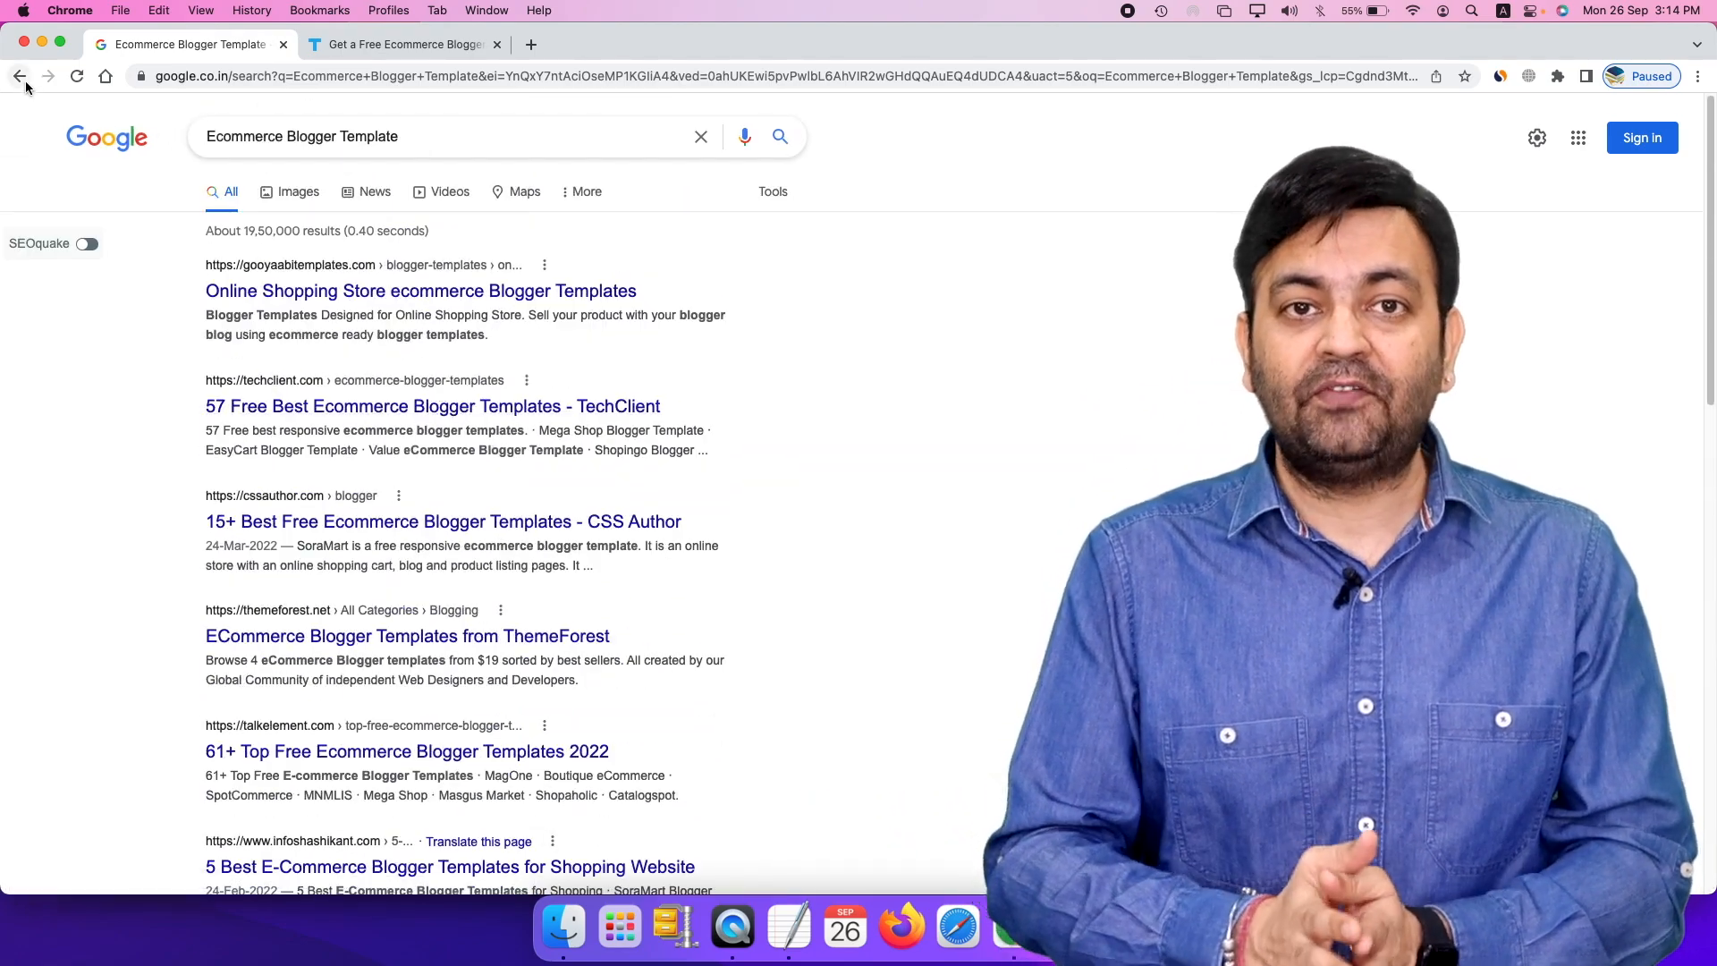
Return to the previous Google results for "Ecommerce Blogger Template to Help Boost Sales"
{"action": "left_click", "coordinate": [20, 76]}
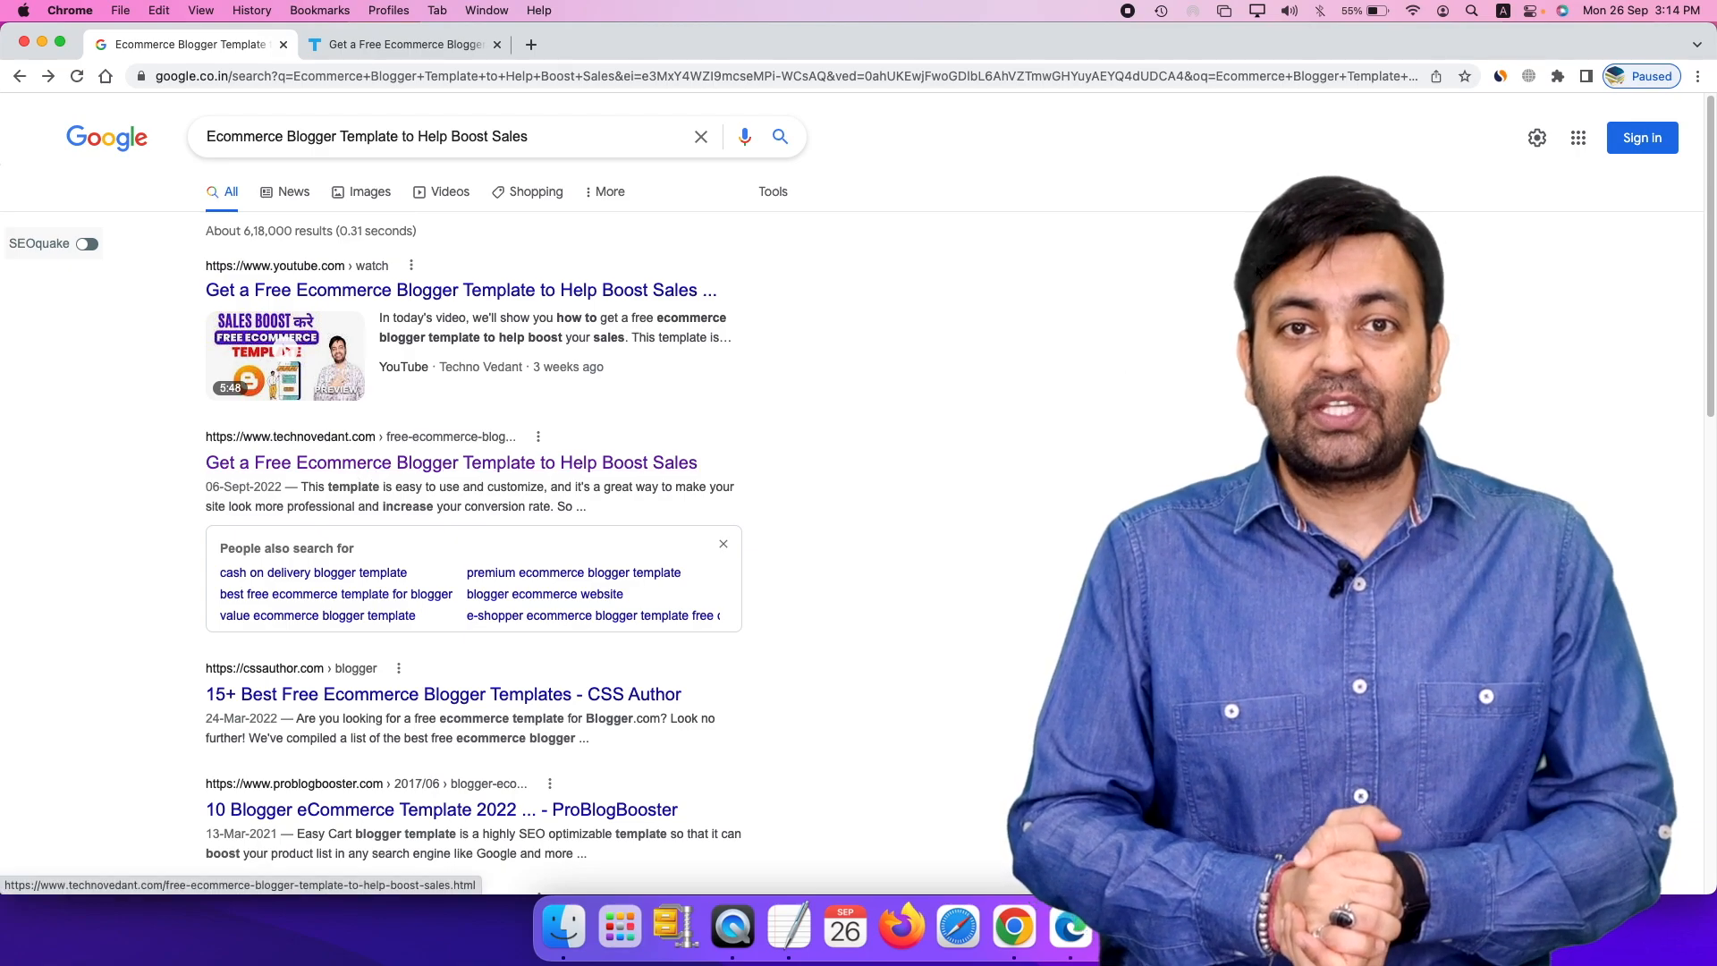
{"action": "left_click", "coordinate": [23, 80]}
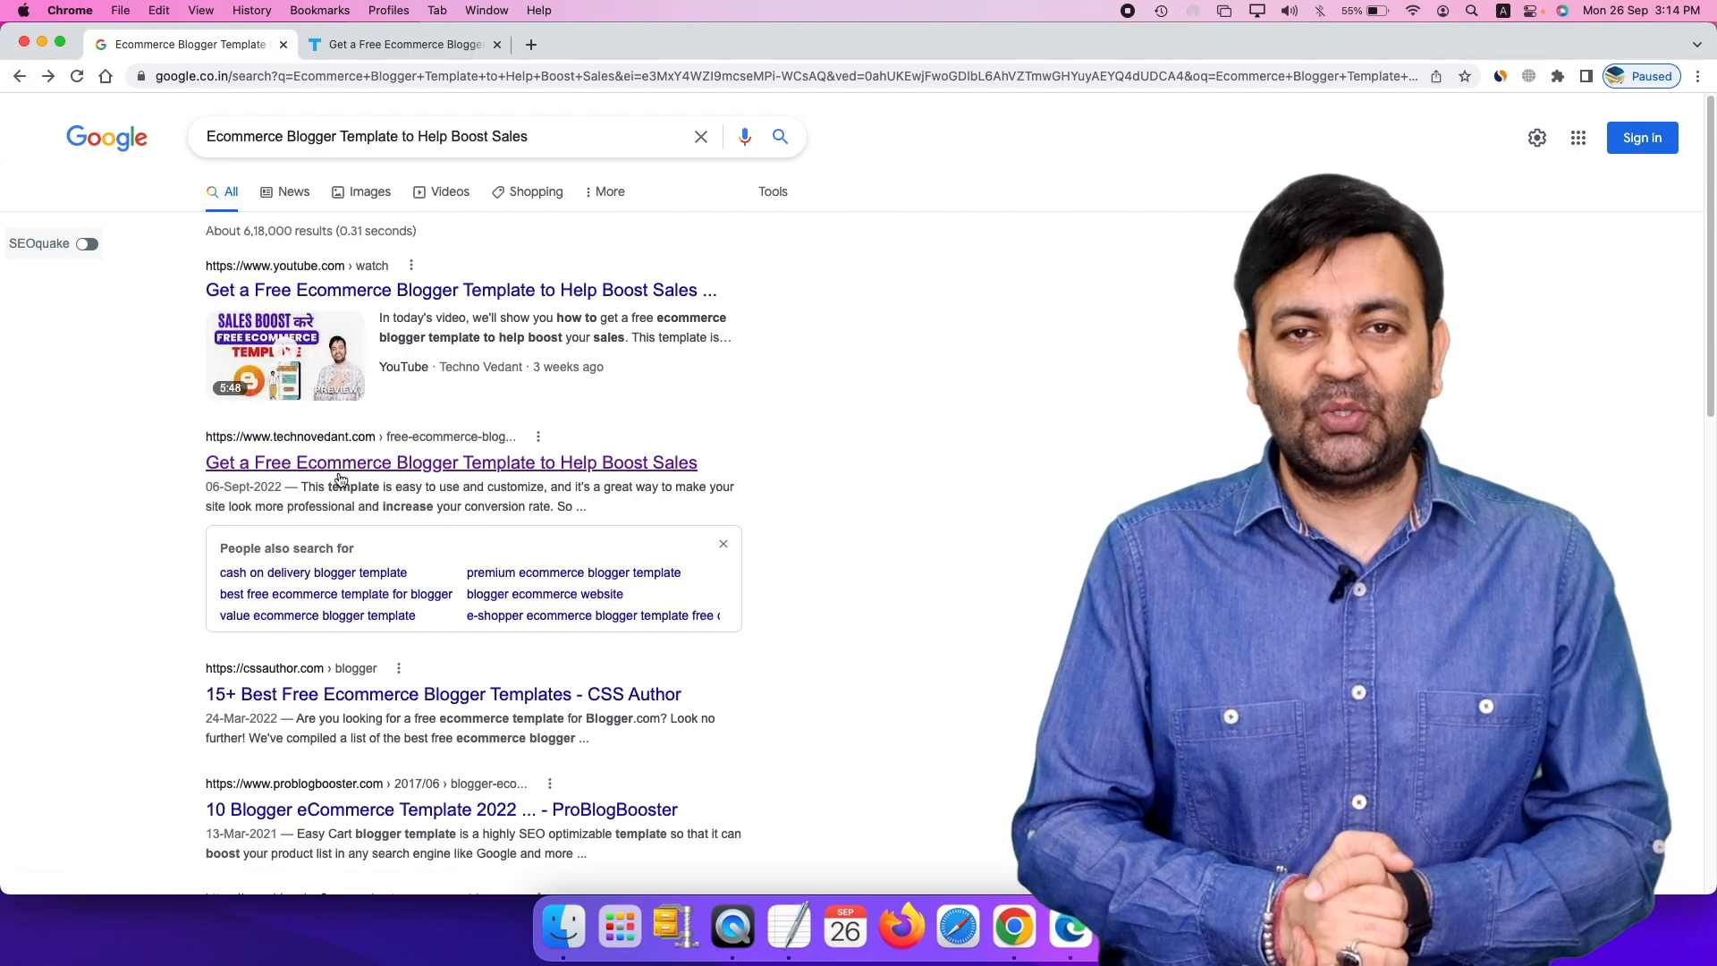
{"action": "left_click", "coordinate": [23, 78]}
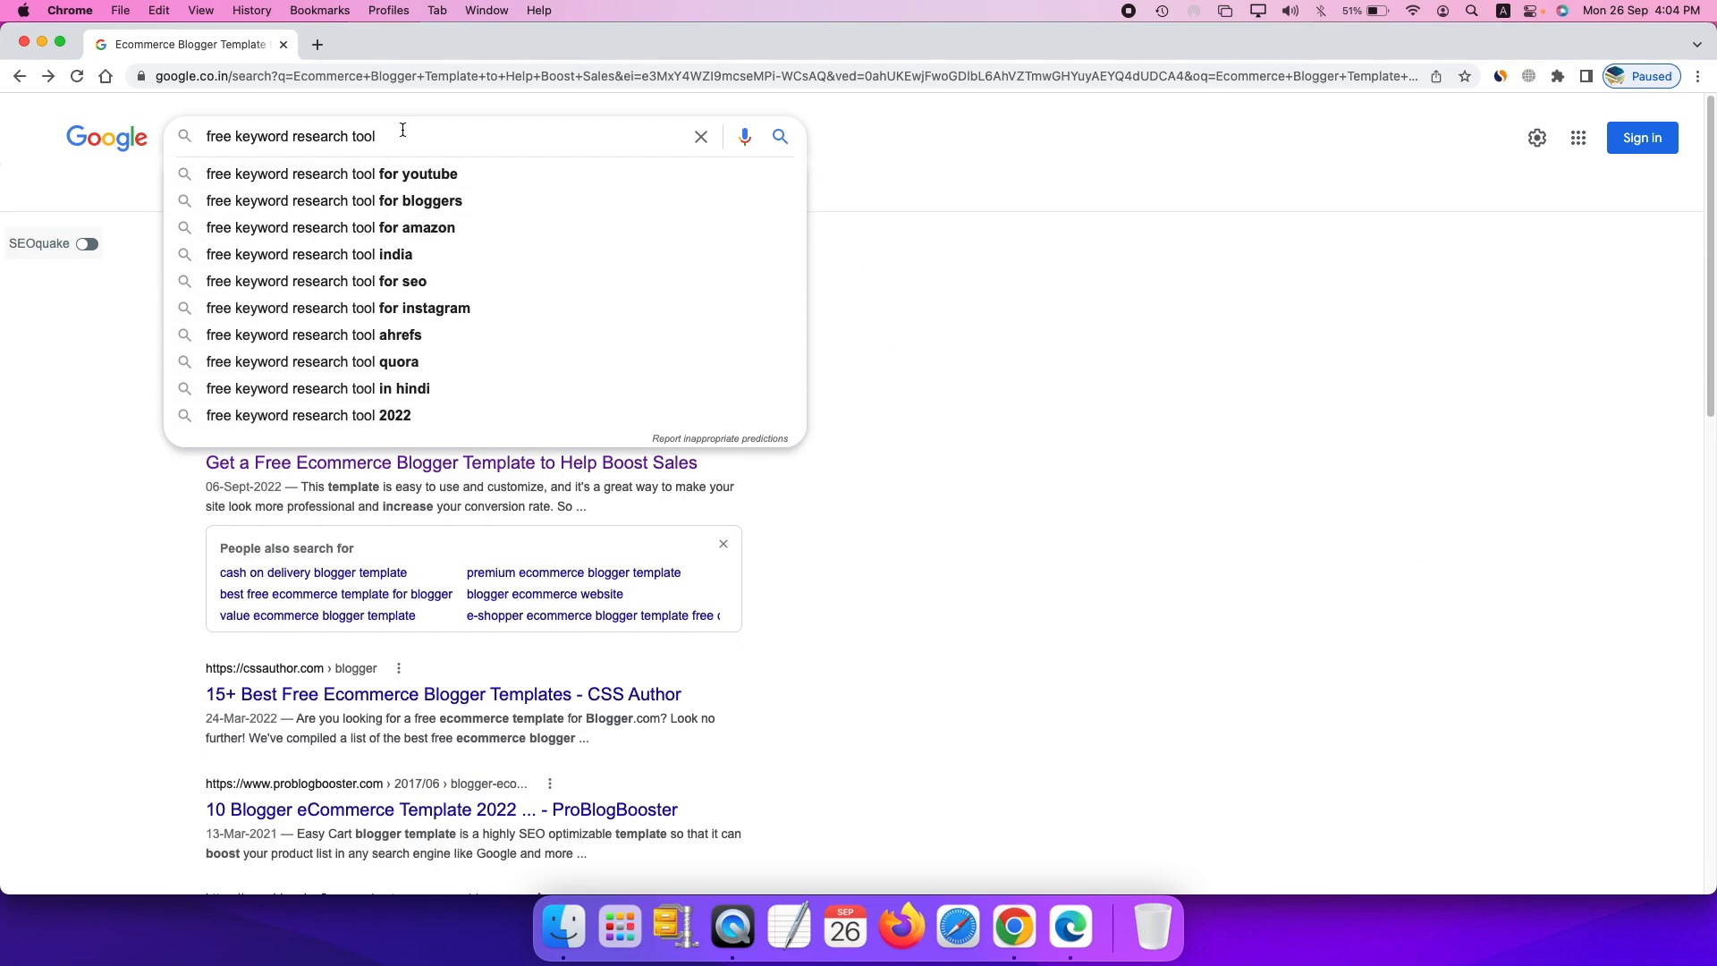
Copy the query "free keyword research tool" and switch to the Keyword Sheeter page in Microsoft Edge
{"action": "left_click_drag", "start_coordinate": [403, 129], "coordinate": [226, 105]}
{"action": "key", "text": "super+c"}
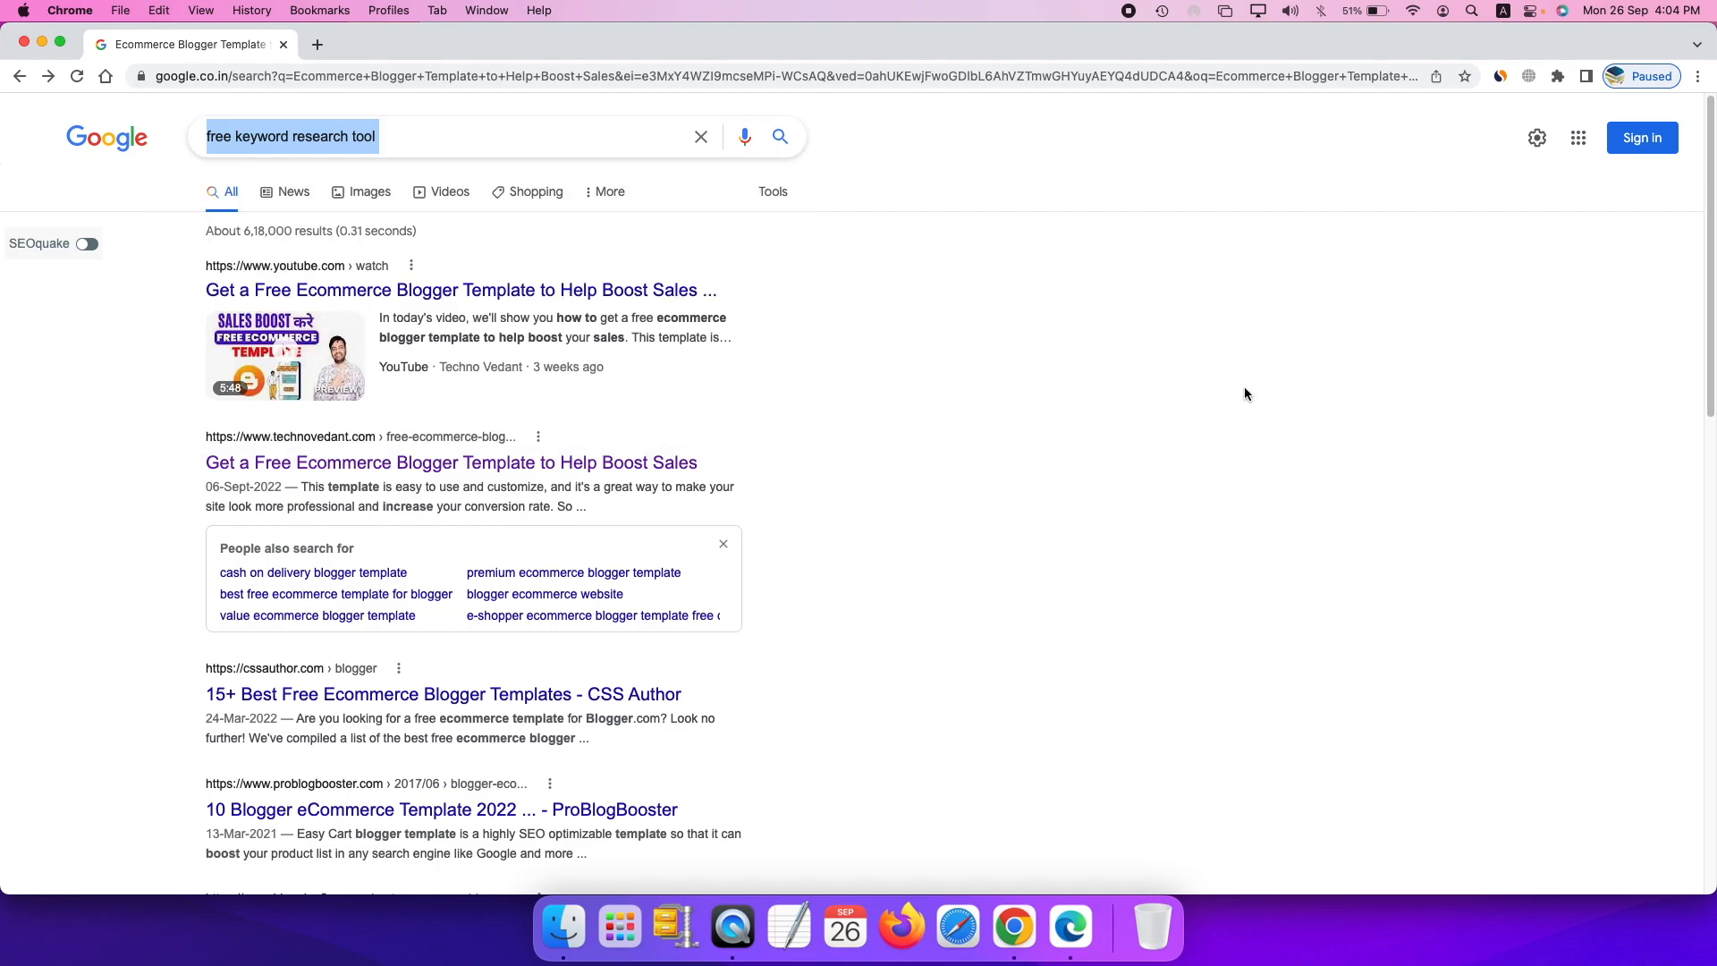
{"action": "left_click", "coordinate": [1071, 927]}
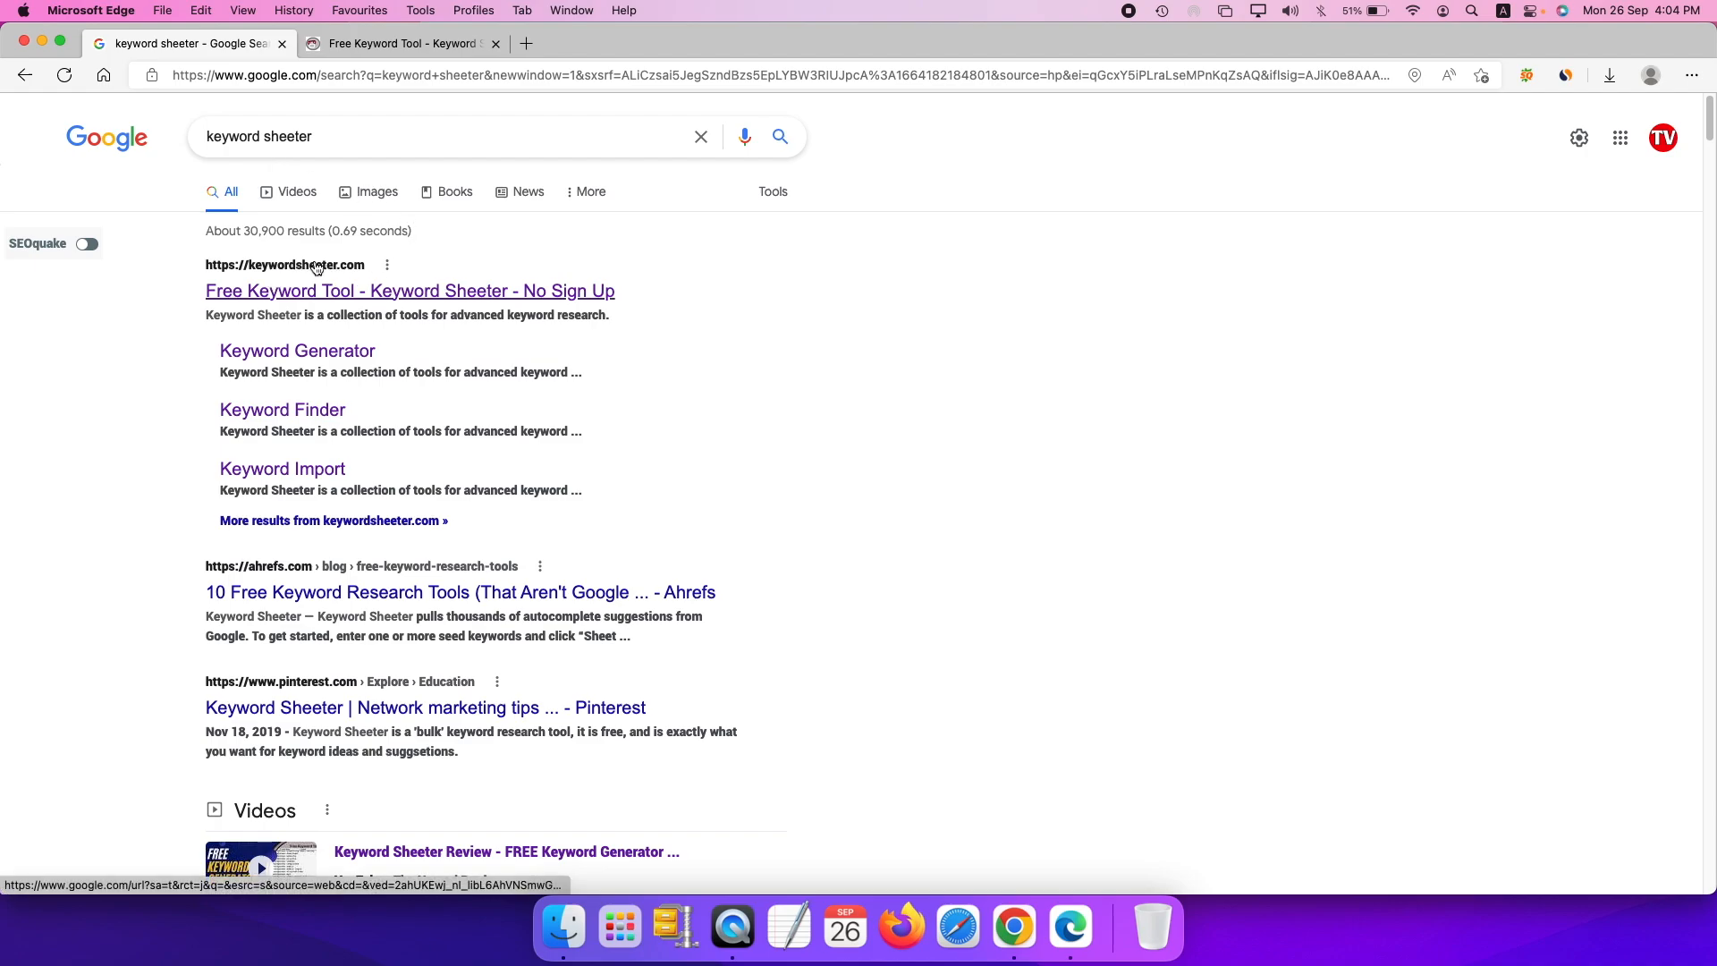
{"action": "left_click", "coordinate": [420, 52]}
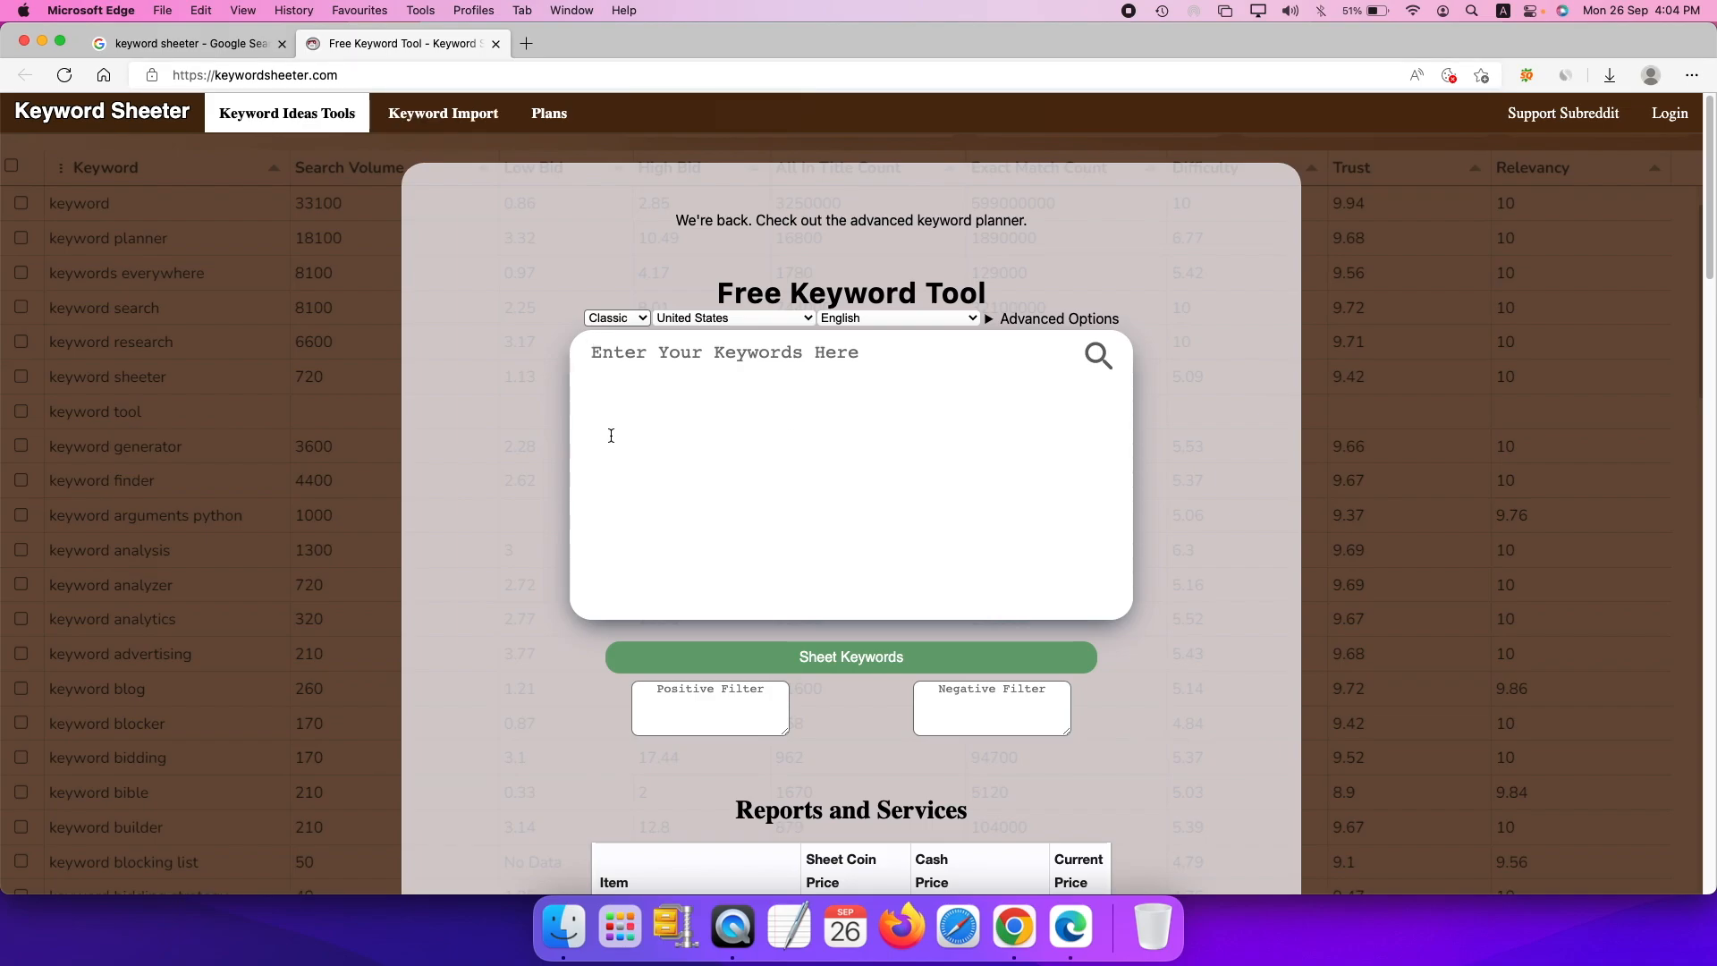
View Keyword Sheeter's Keyword Import page and go back to the Free Keyword Tool
{"action": "mouse_move", "coordinate": [336, 112]}
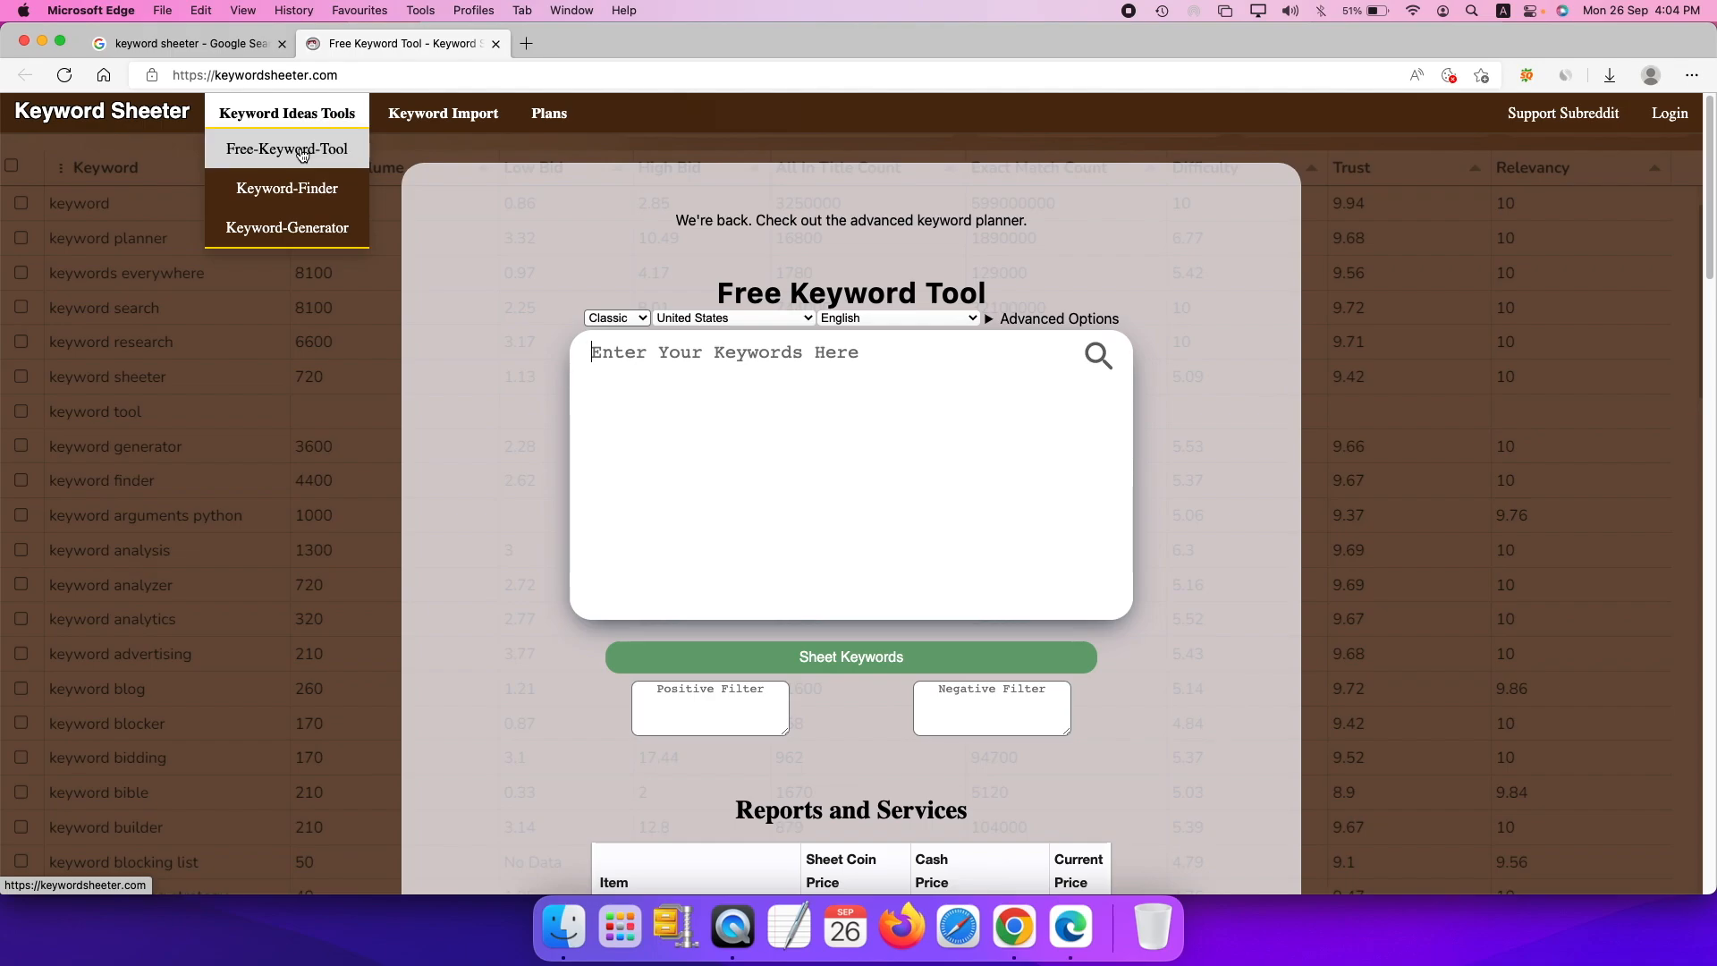
{"action": "left_click", "coordinate": [442, 130]}
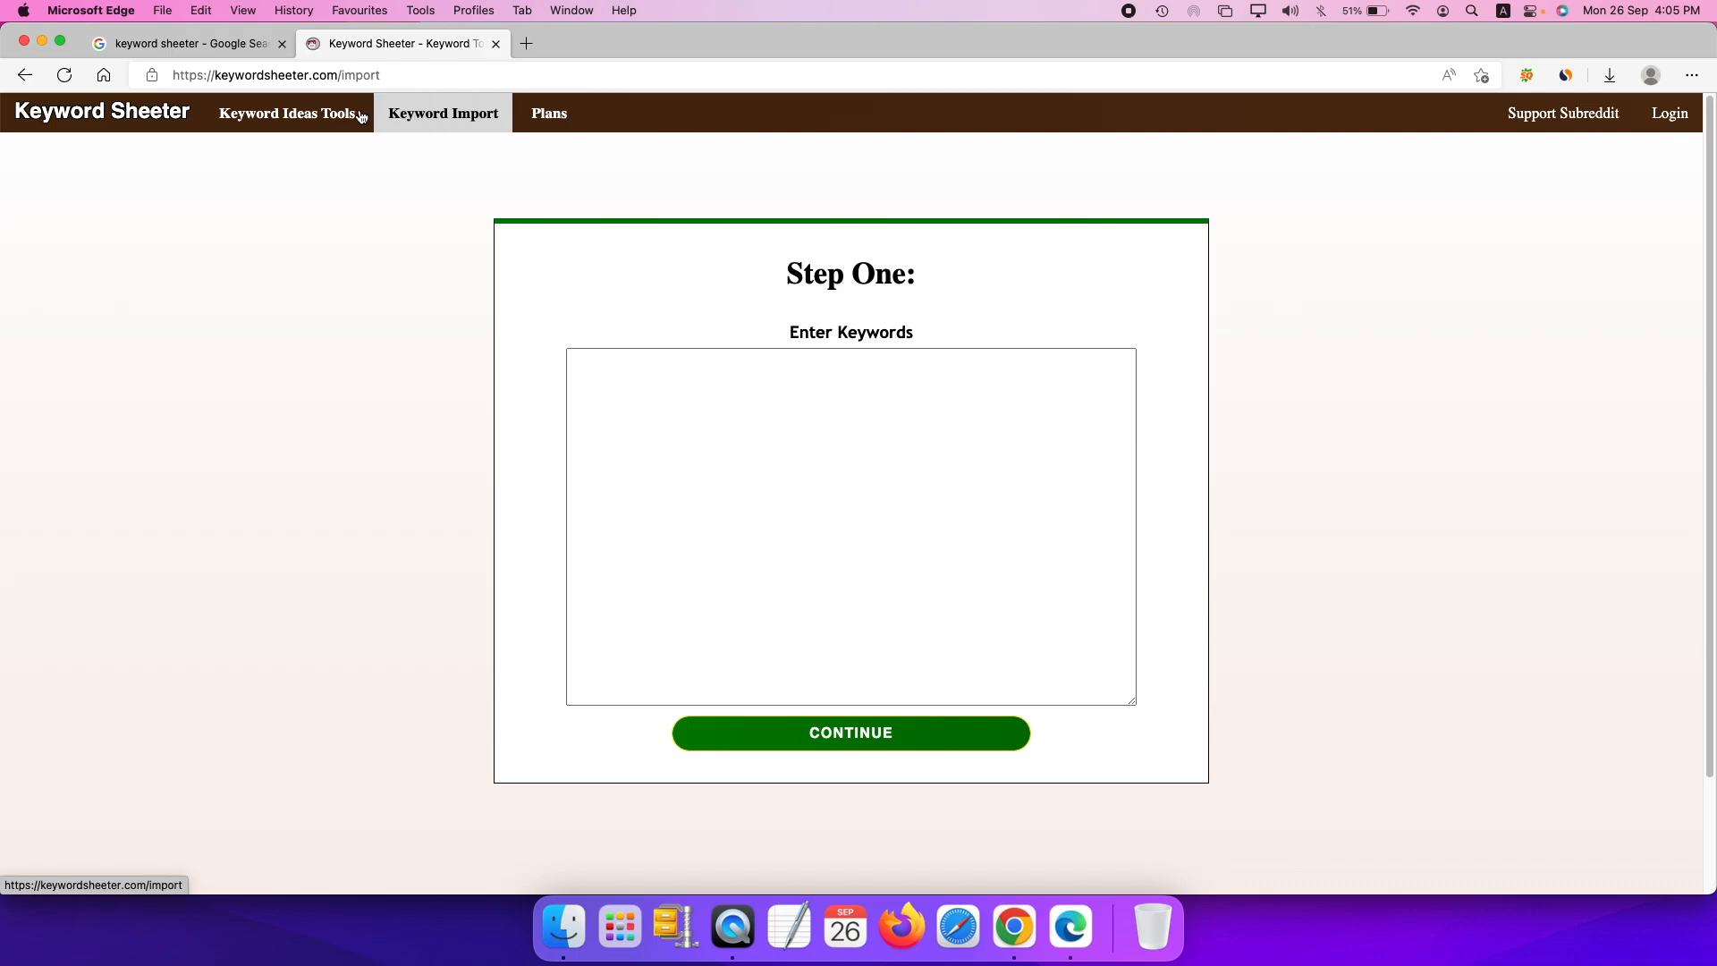
{"action": "left_click", "coordinate": [314, 146]}
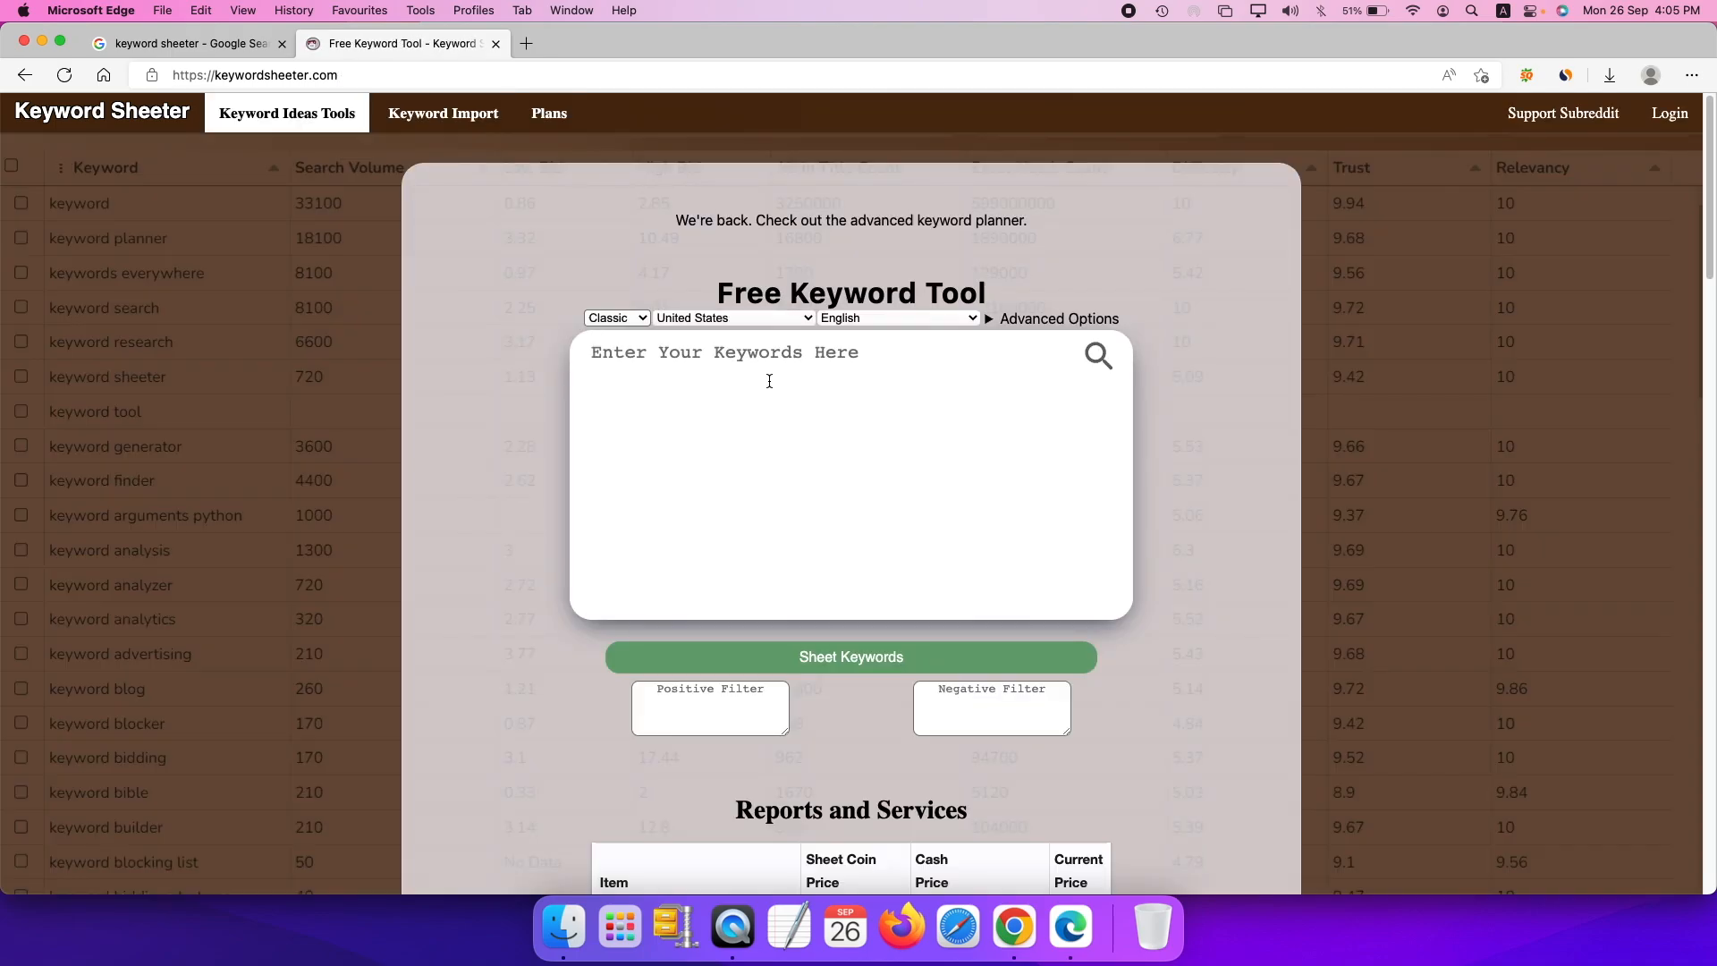
Try switching the Free Keyword Tool's search type to Youtube, and close the plans page it opens
{"action": "left_click", "coordinate": [630, 320]}
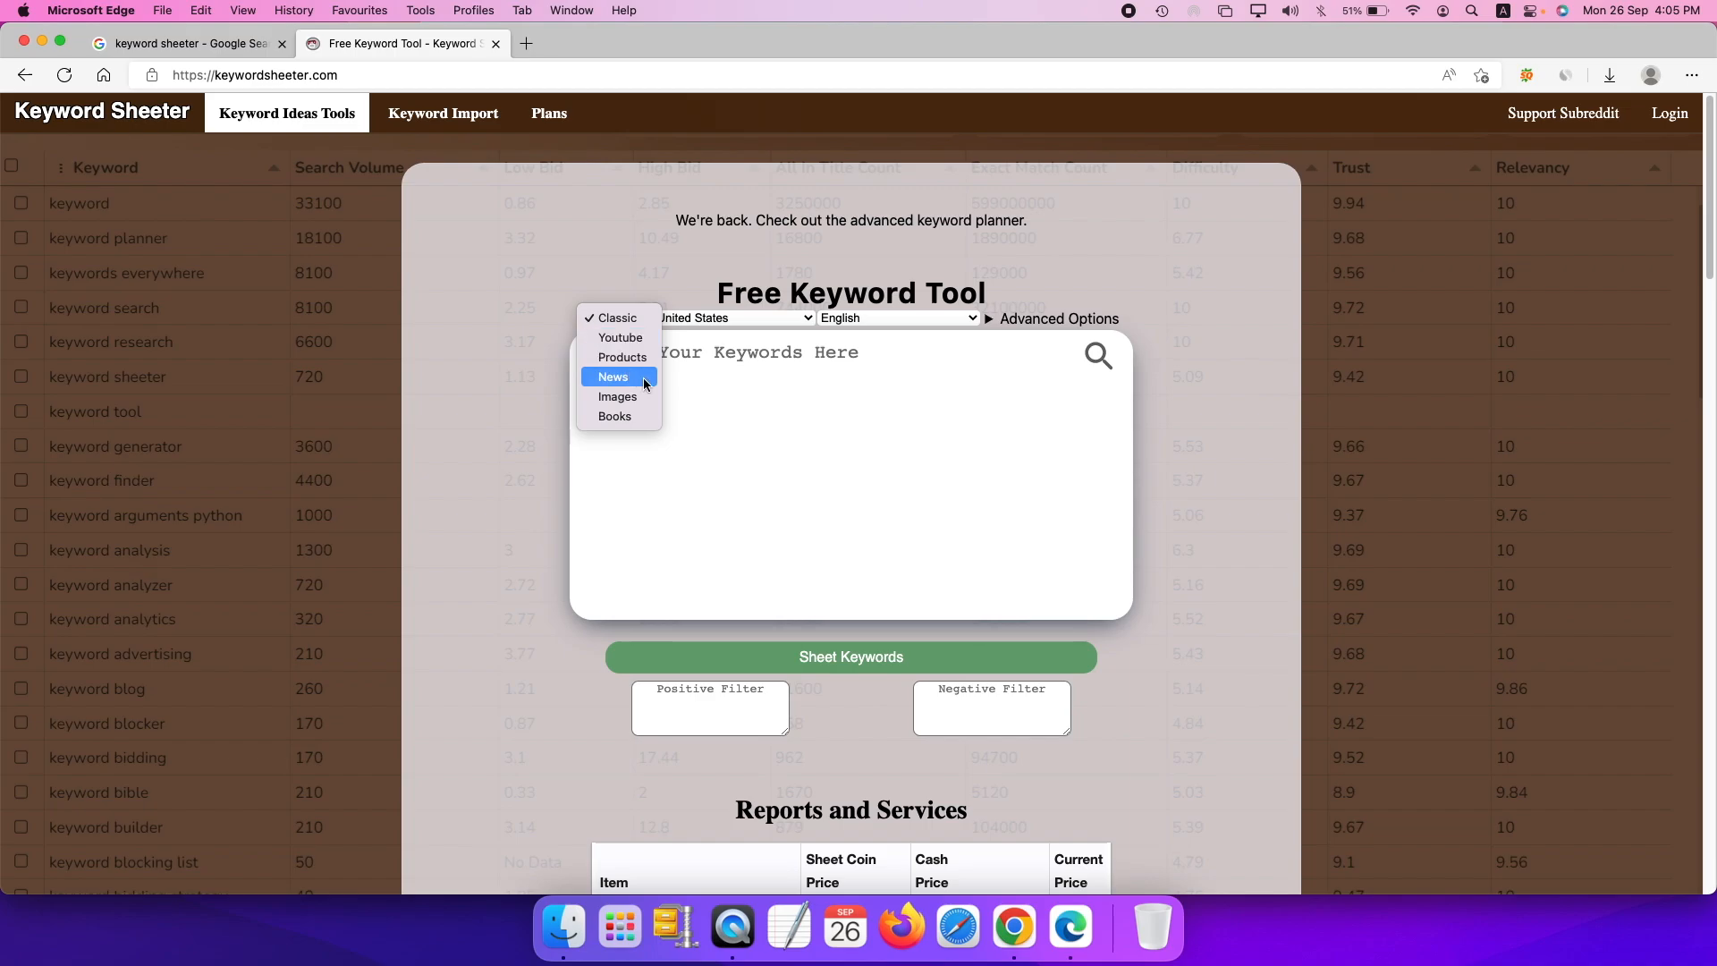
{"action": "left_click", "coordinate": [614, 342]}
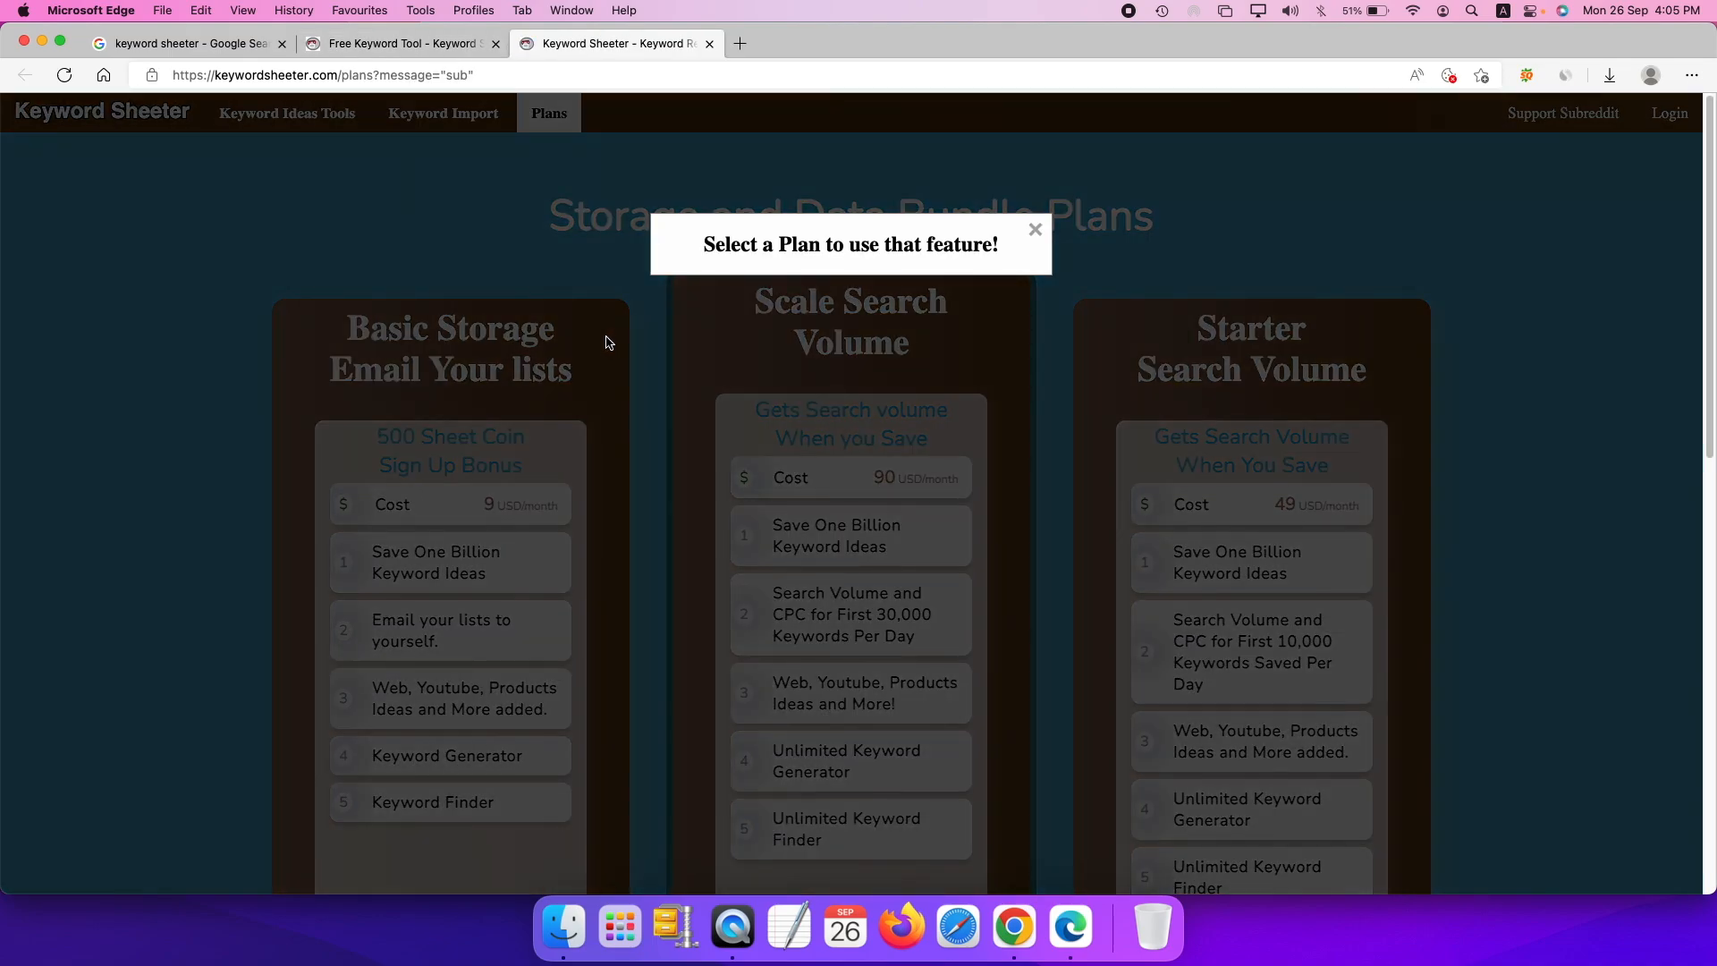
{"action": "left_click", "coordinate": [1035, 230]}
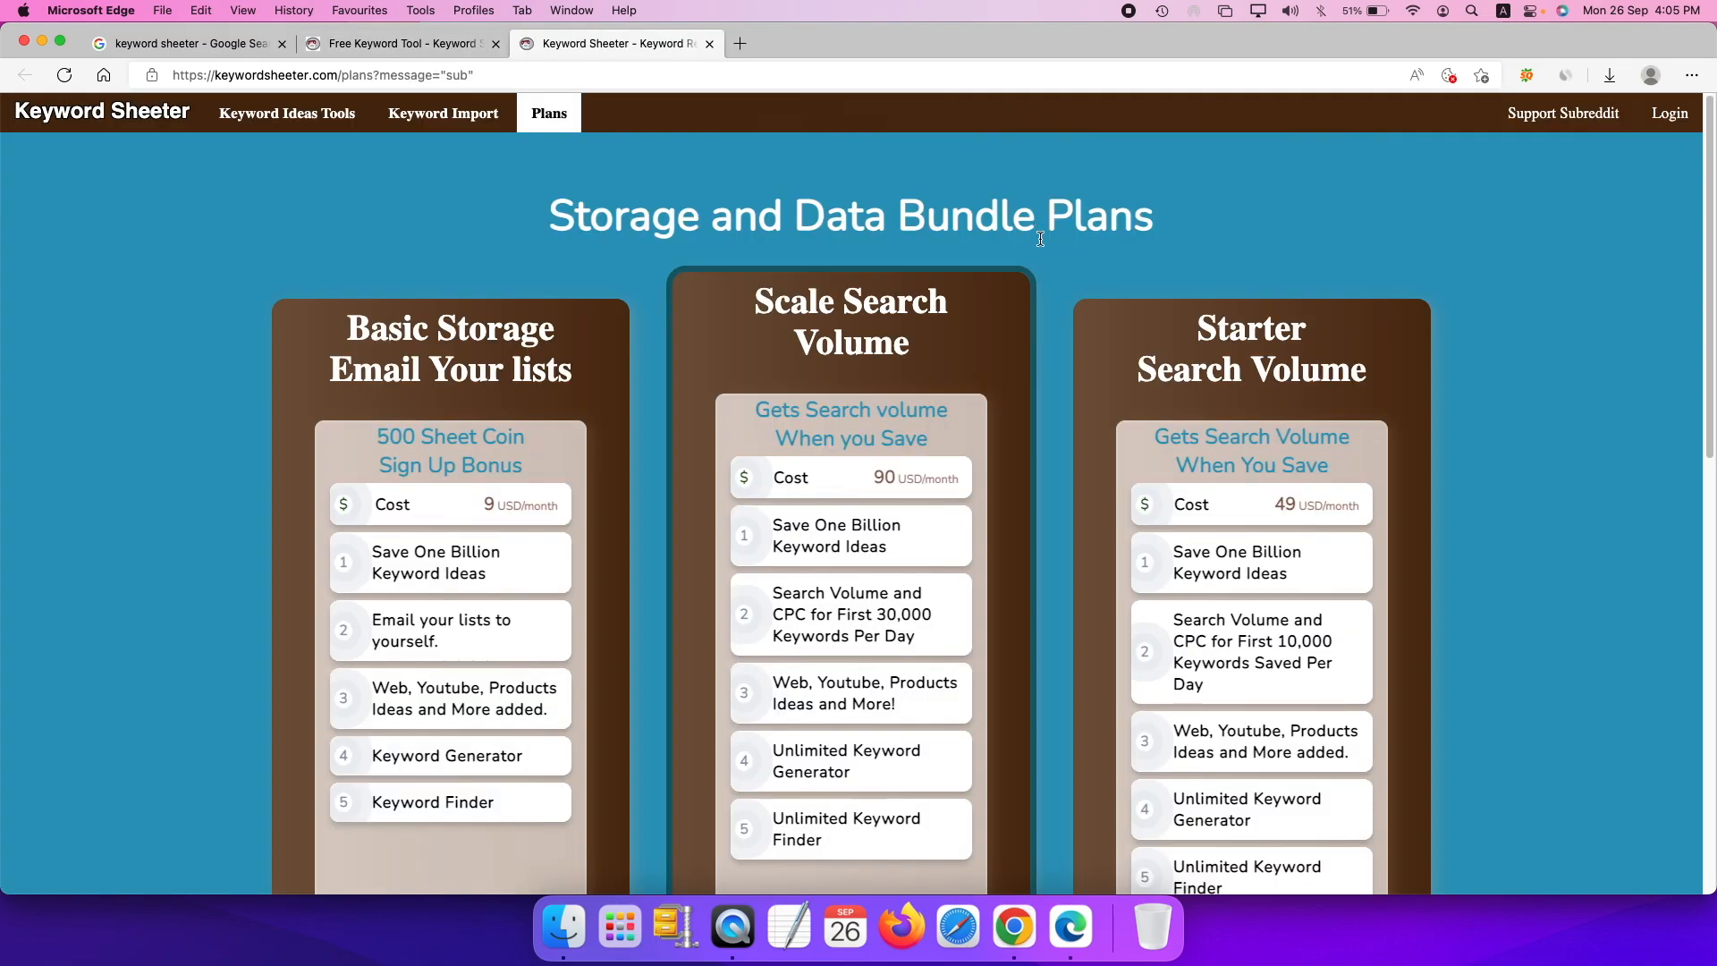
{"action": "left_click", "coordinate": [710, 44]}
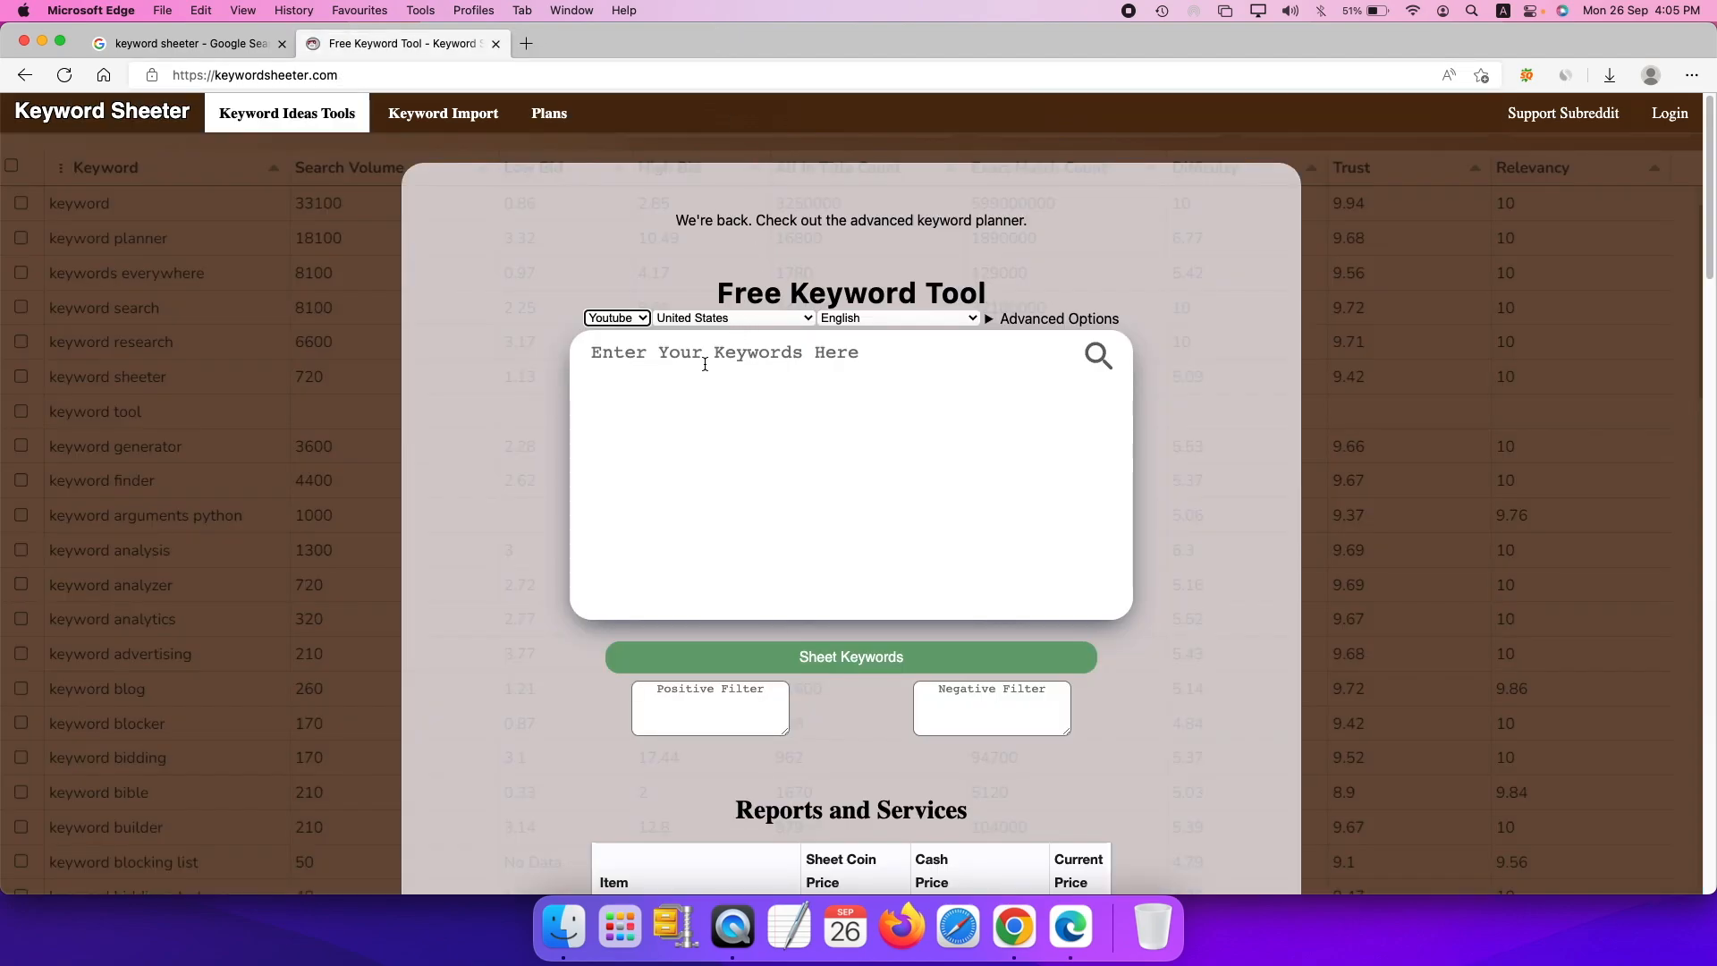
Set the search type back to Classic and close the newly opened plans page
{"action": "left_click", "coordinate": [641, 318]}
{"action": "left_click", "coordinate": [617, 295]}
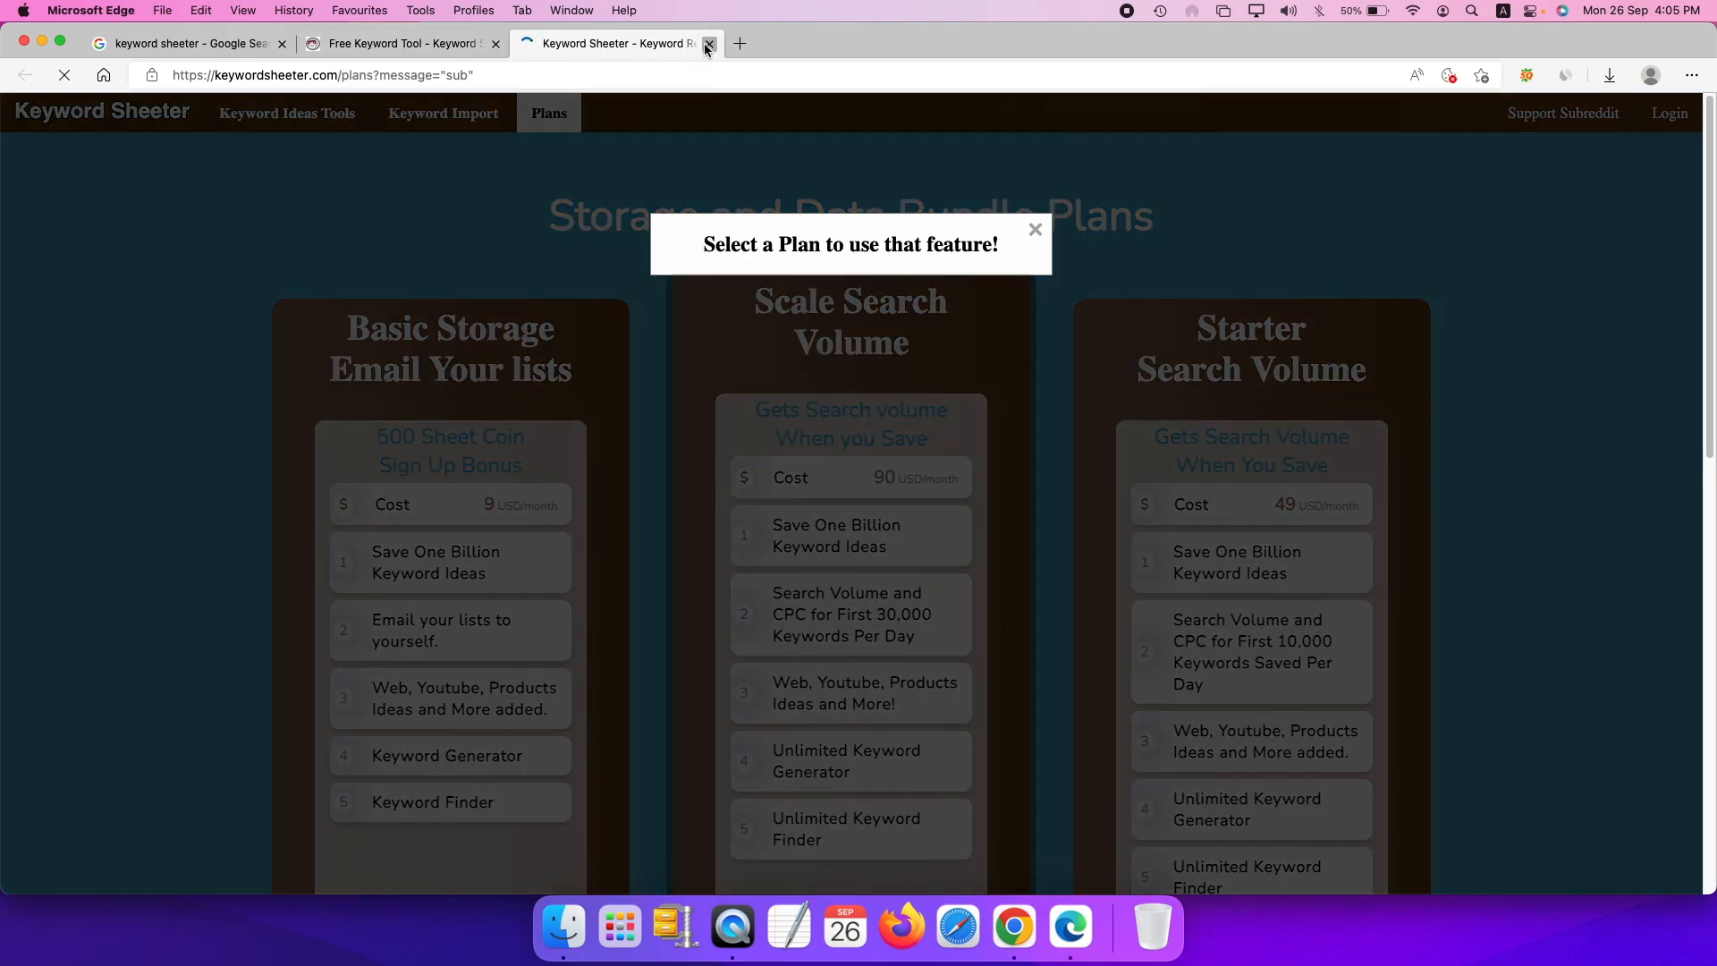
{"action": "left_click", "coordinate": [710, 44]}
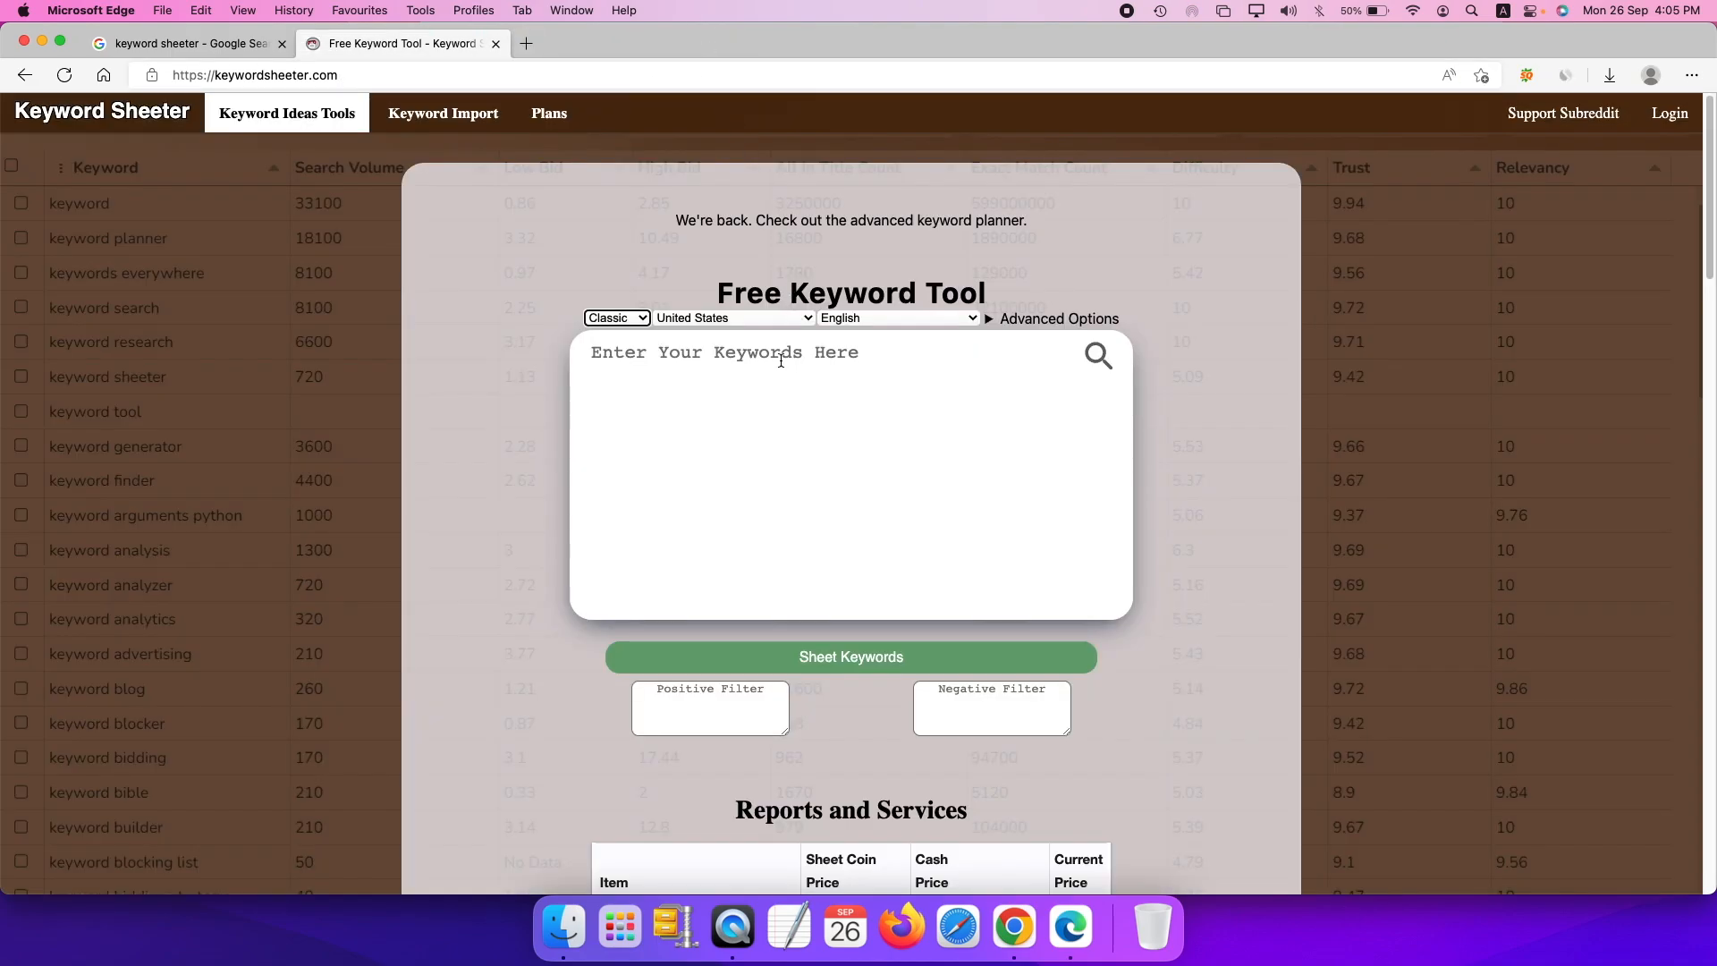
Set the Free Keyword Tool's country to India and its language to English
{"action": "left_click", "coordinate": [746, 319]}
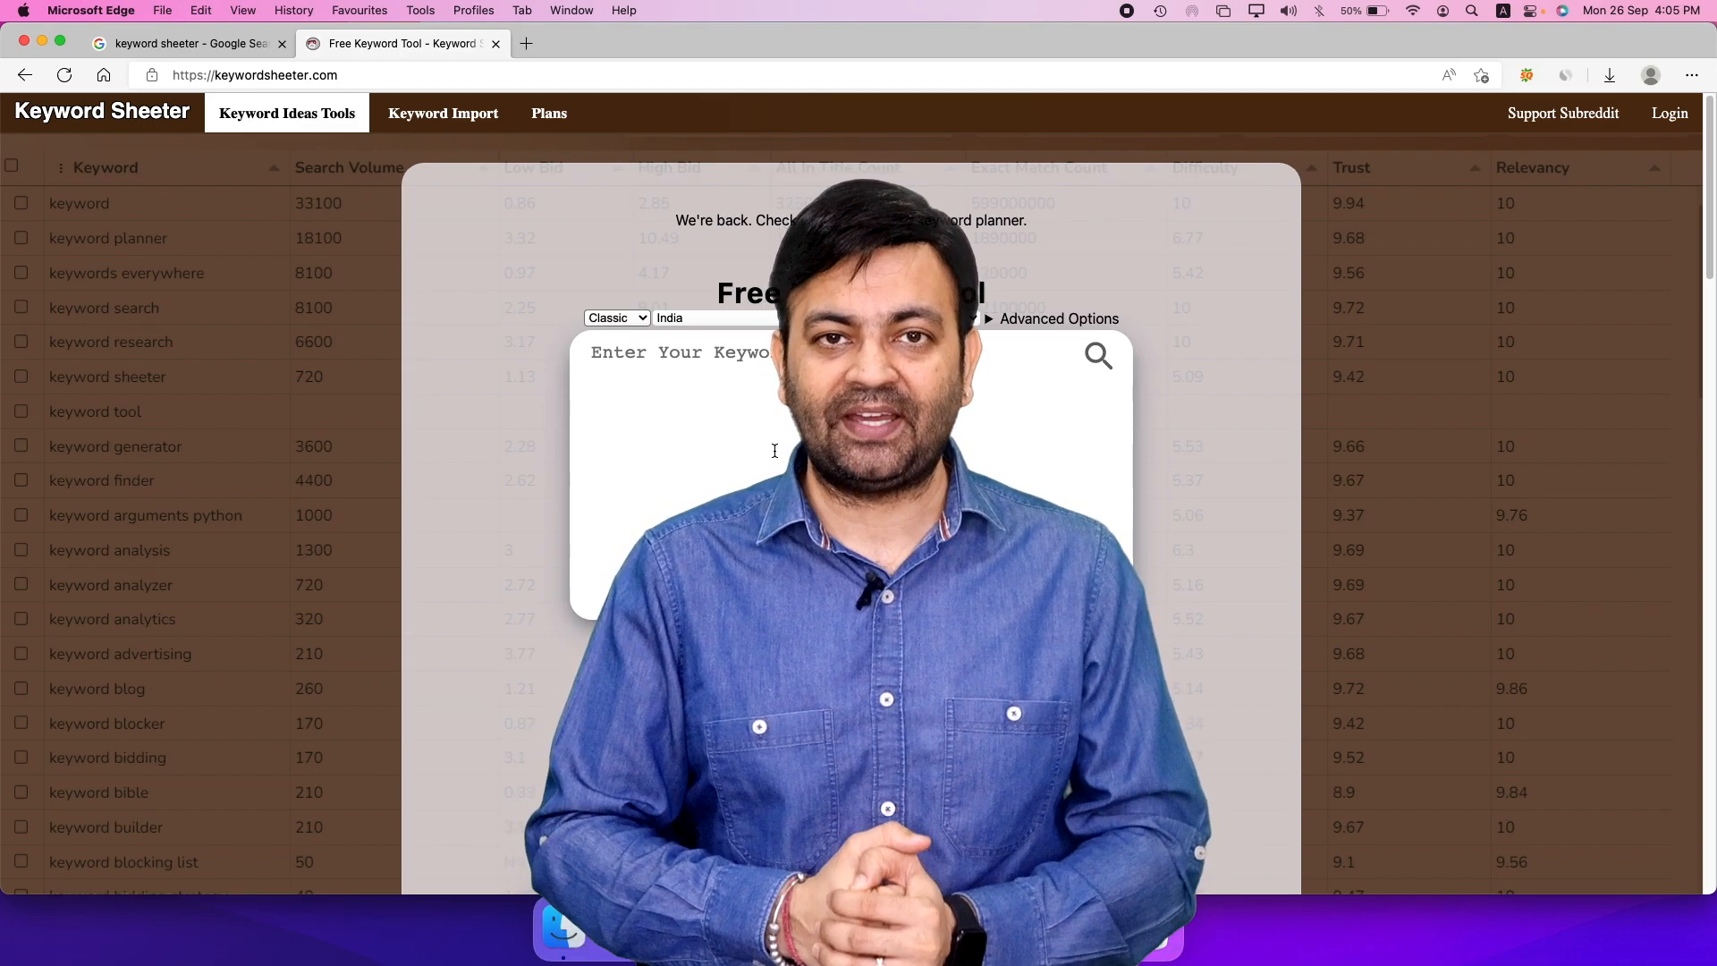
{"action": "left_click", "coordinate": [932, 318]}
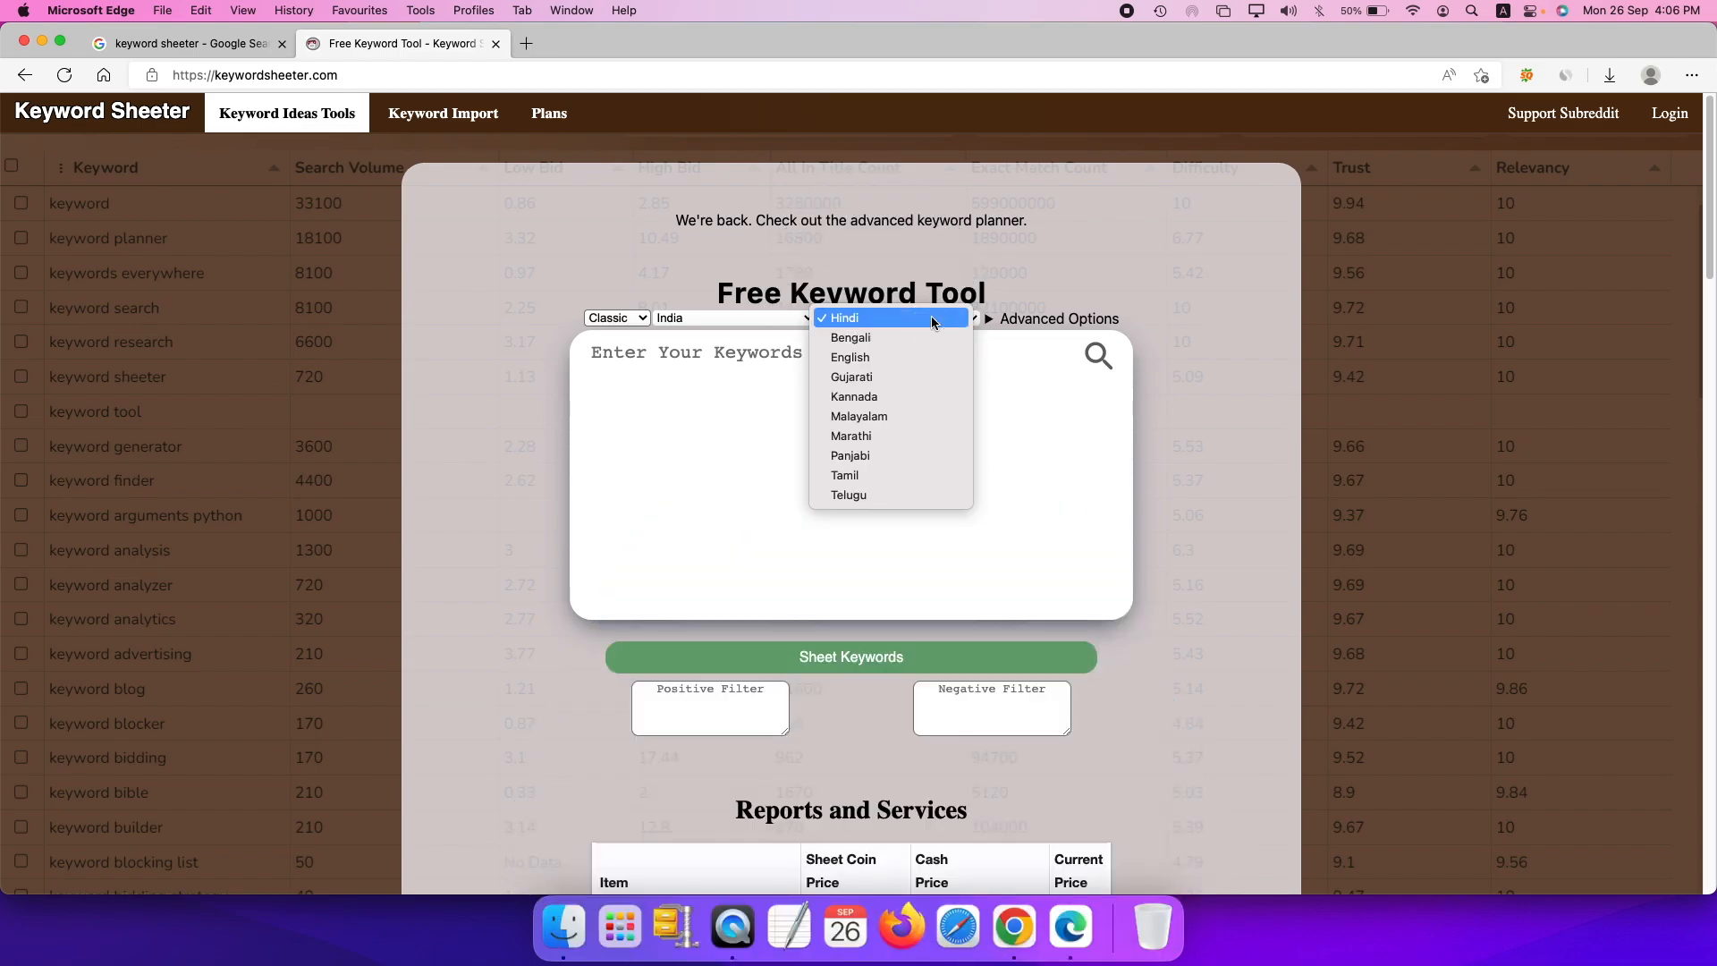
{"action": "left_click", "coordinate": [861, 357]}
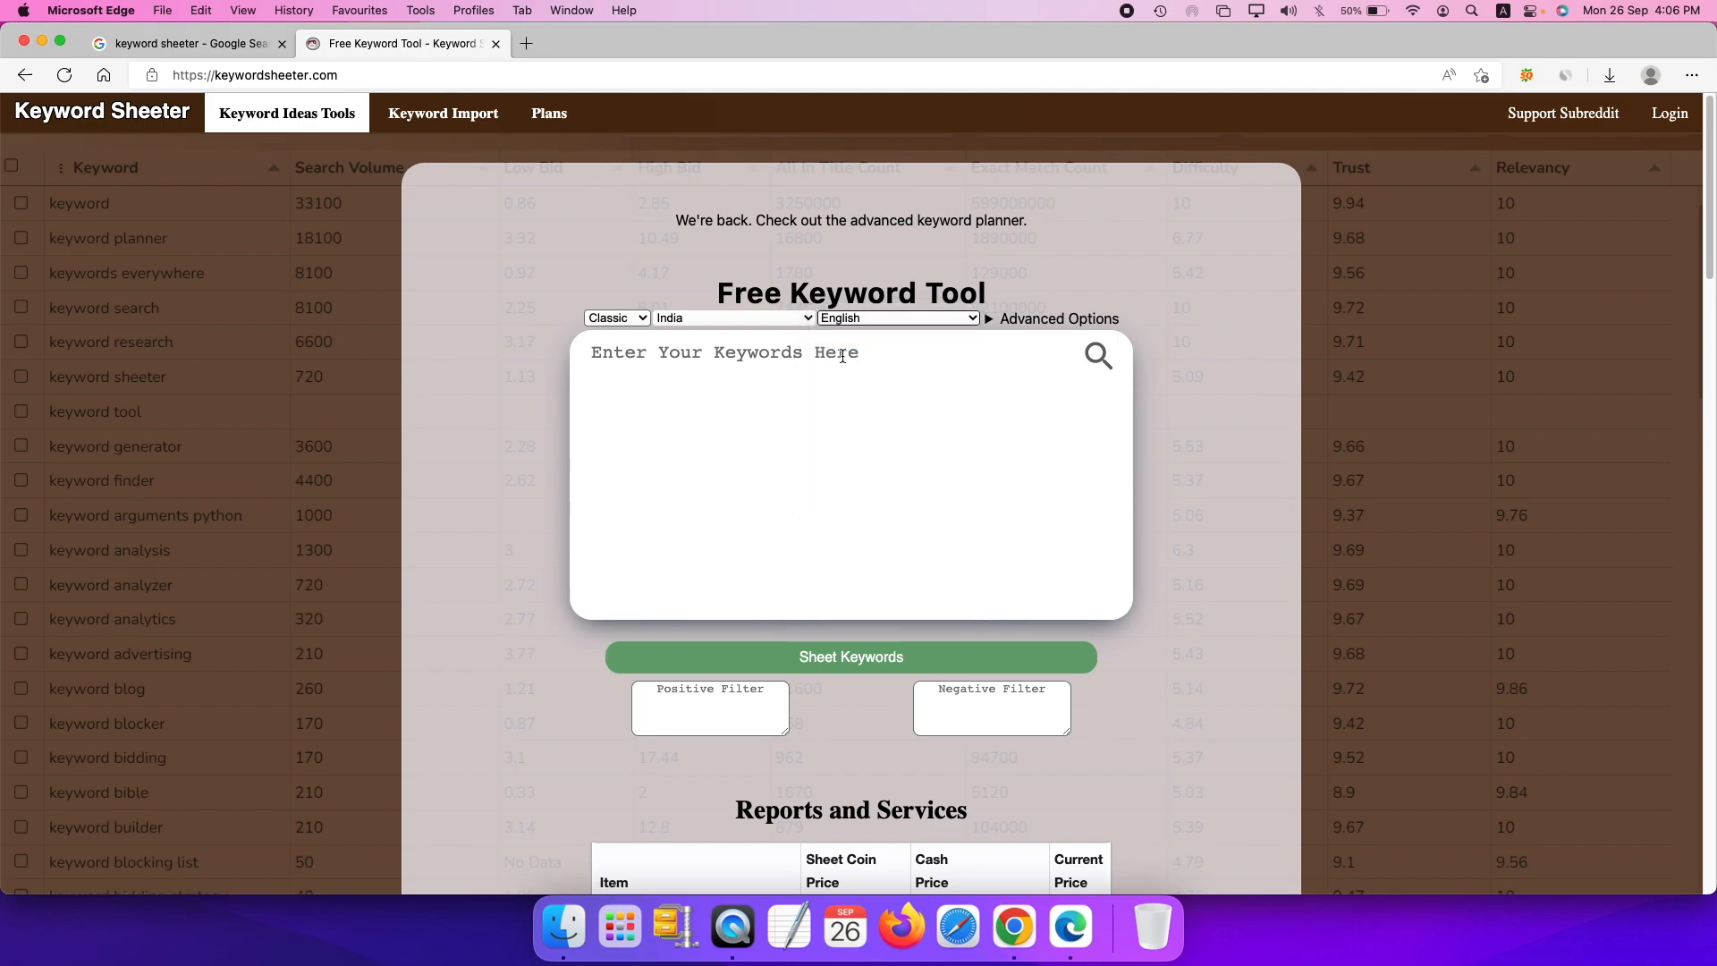
Enter "free keyword research tool" as the seed keyword, generate keyword ideas from it, and stop the generation
{"action": "left_click", "coordinate": [842, 356]}
{"action": "key", "text": "super+v"}
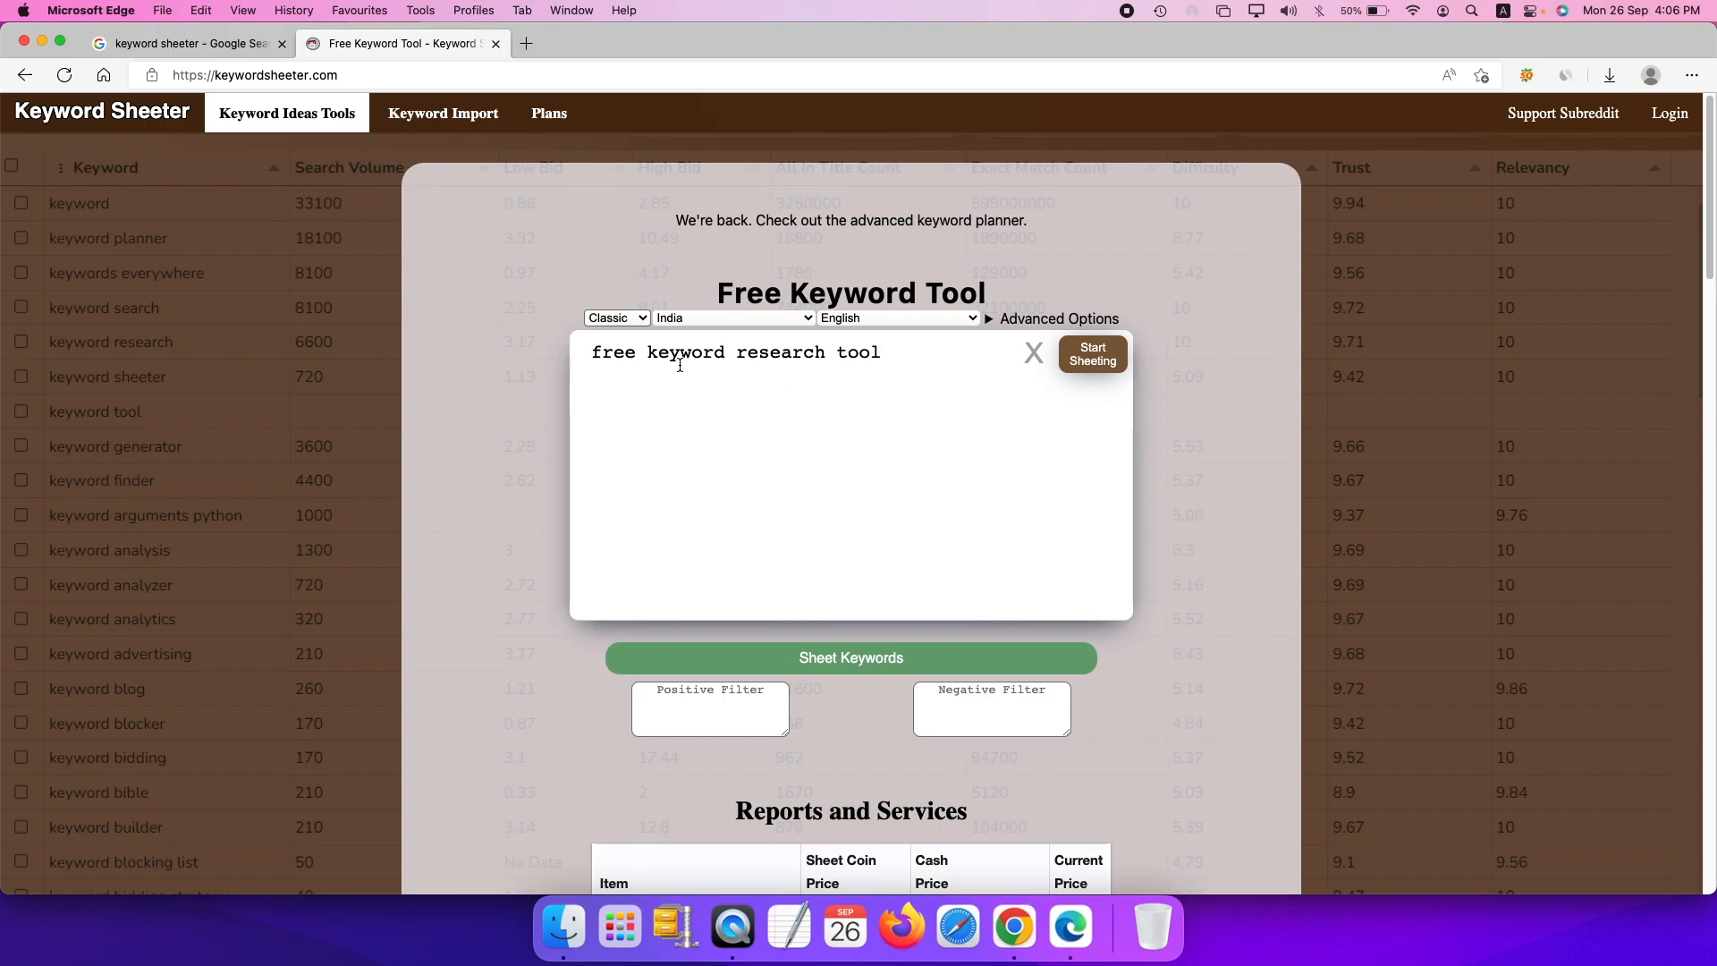
{"action": "left_click", "coordinate": [1105, 370]}
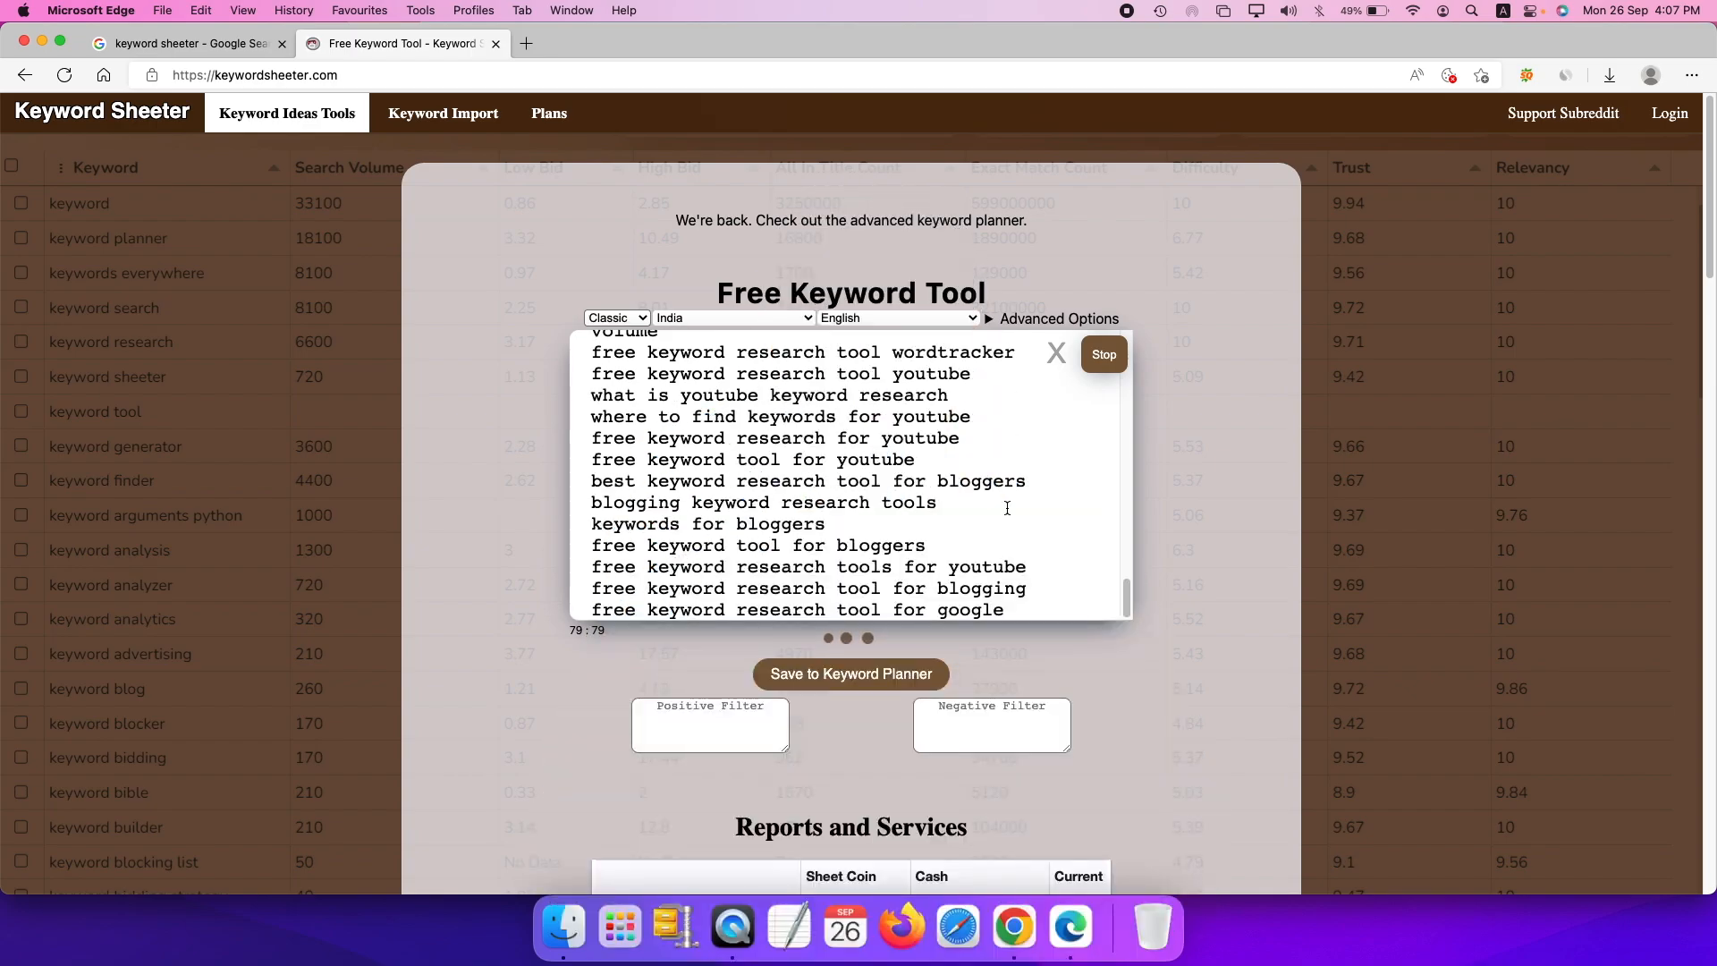
{"action": "left_click", "coordinate": [1107, 363]}
Copy the entire generated keyword list into a blank TextEdit document and look through it
{"action": "left_click", "coordinate": [1053, 465]}
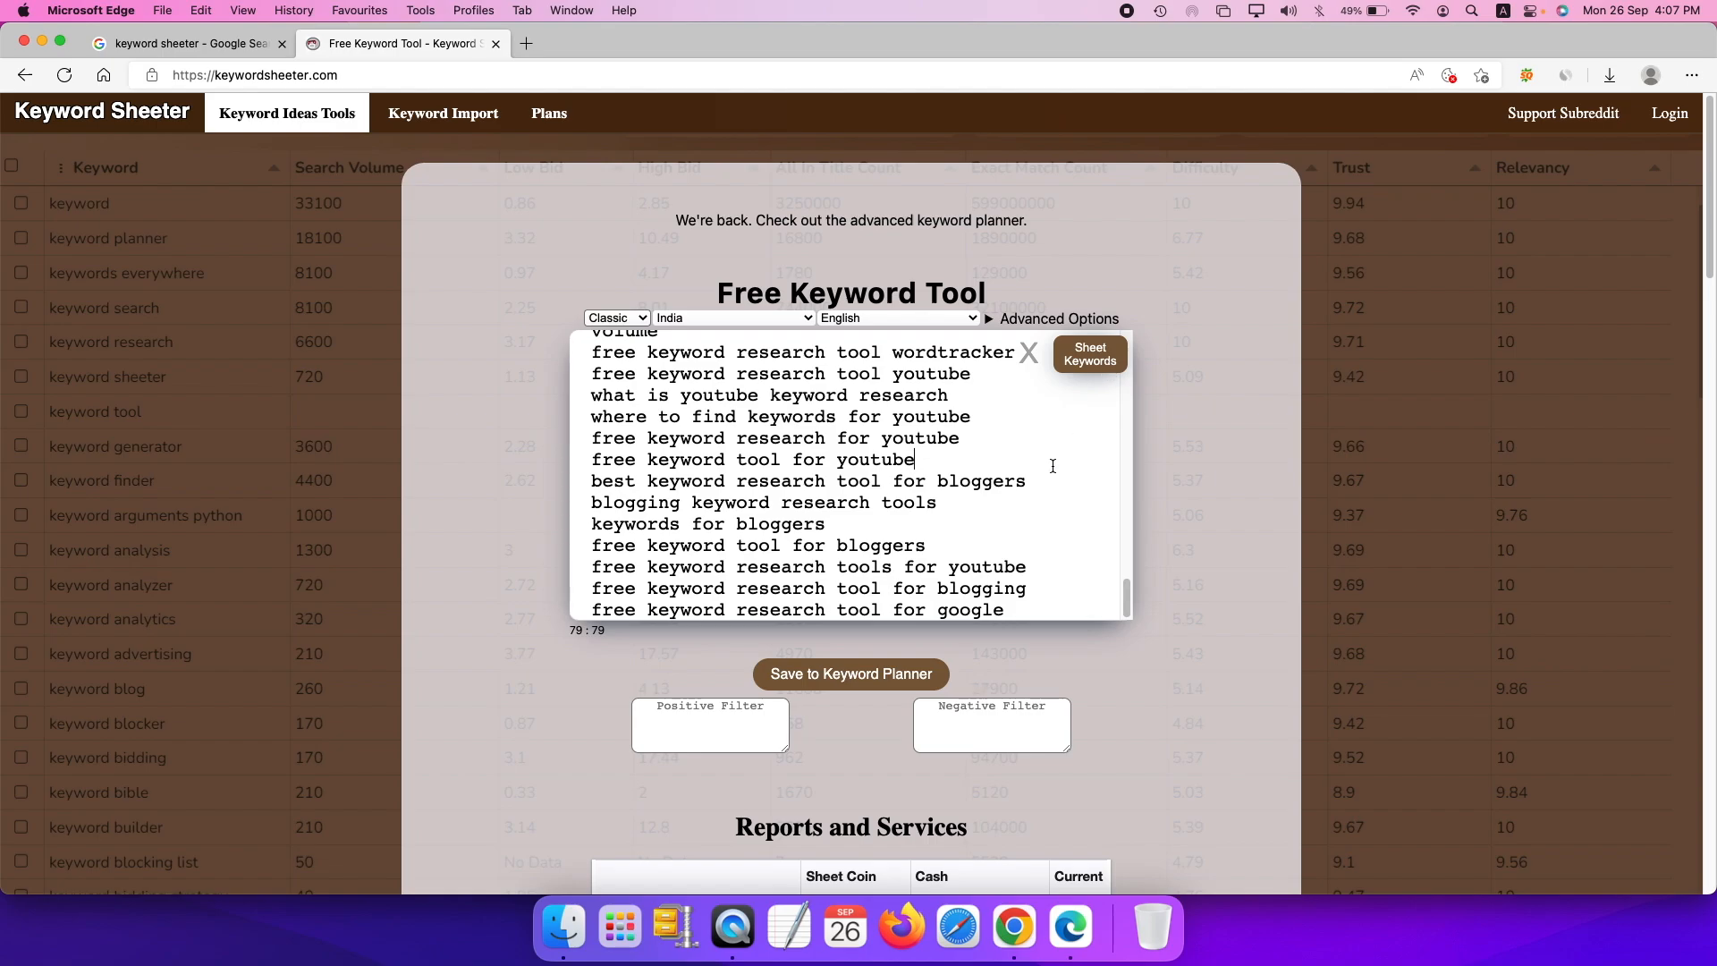
{"action": "key", "text": "super+a"}
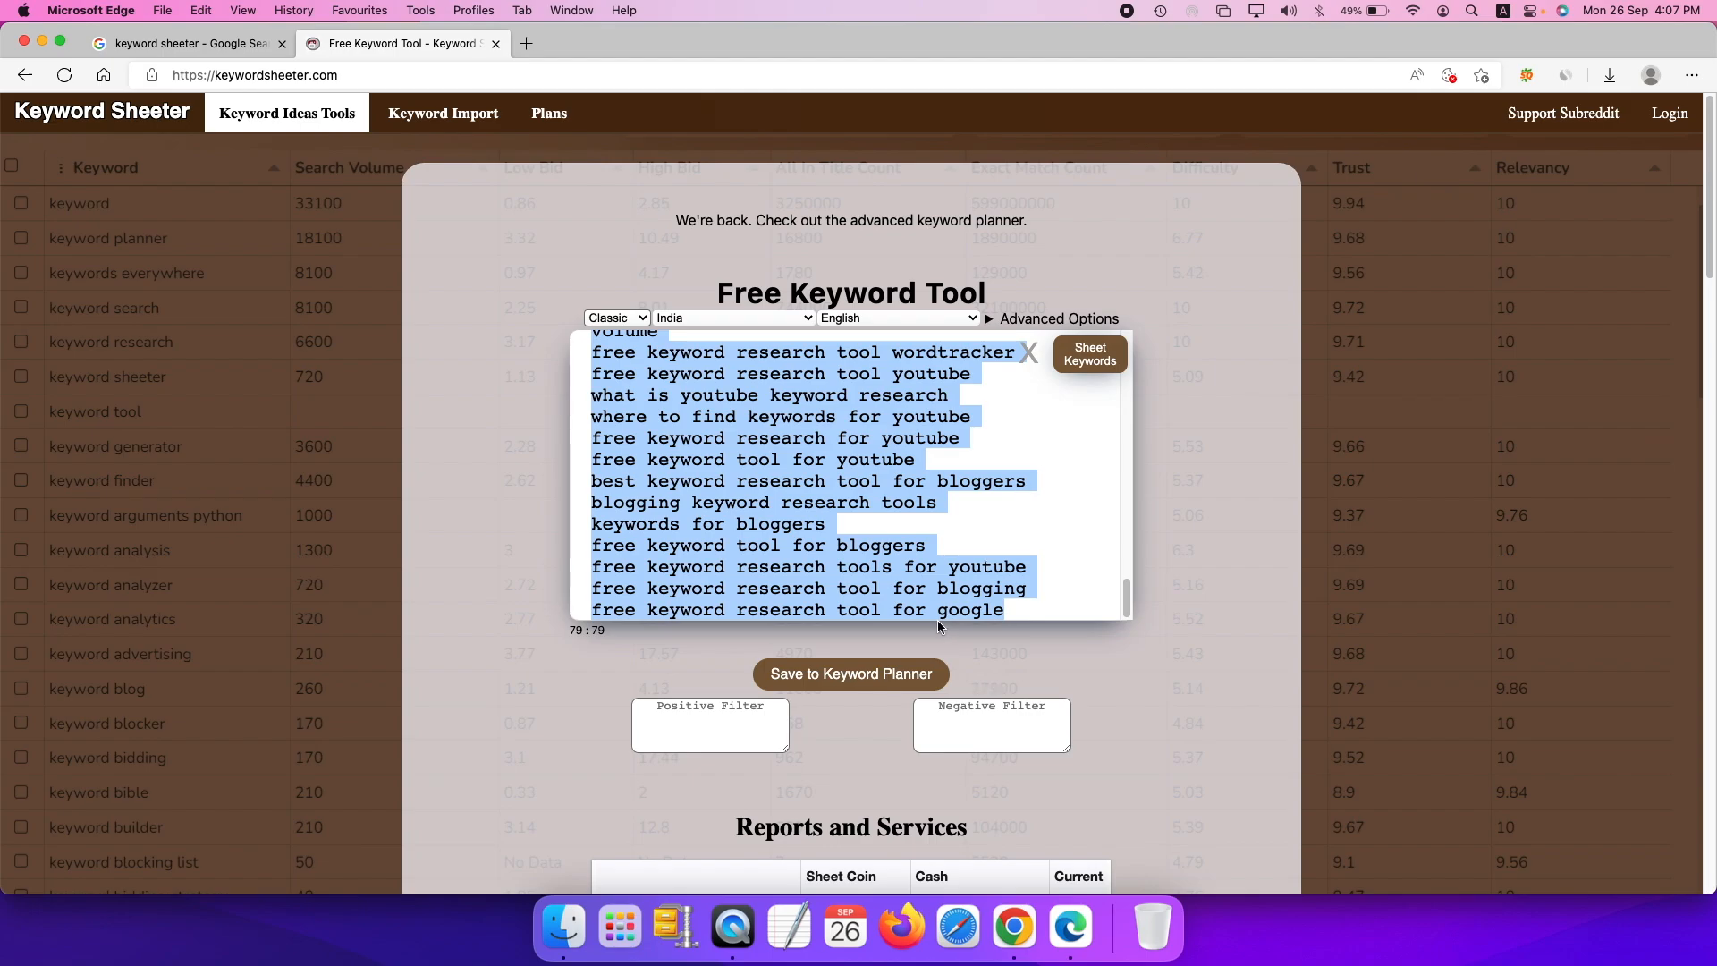
{"action": "left_click", "coordinate": [788, 927]}
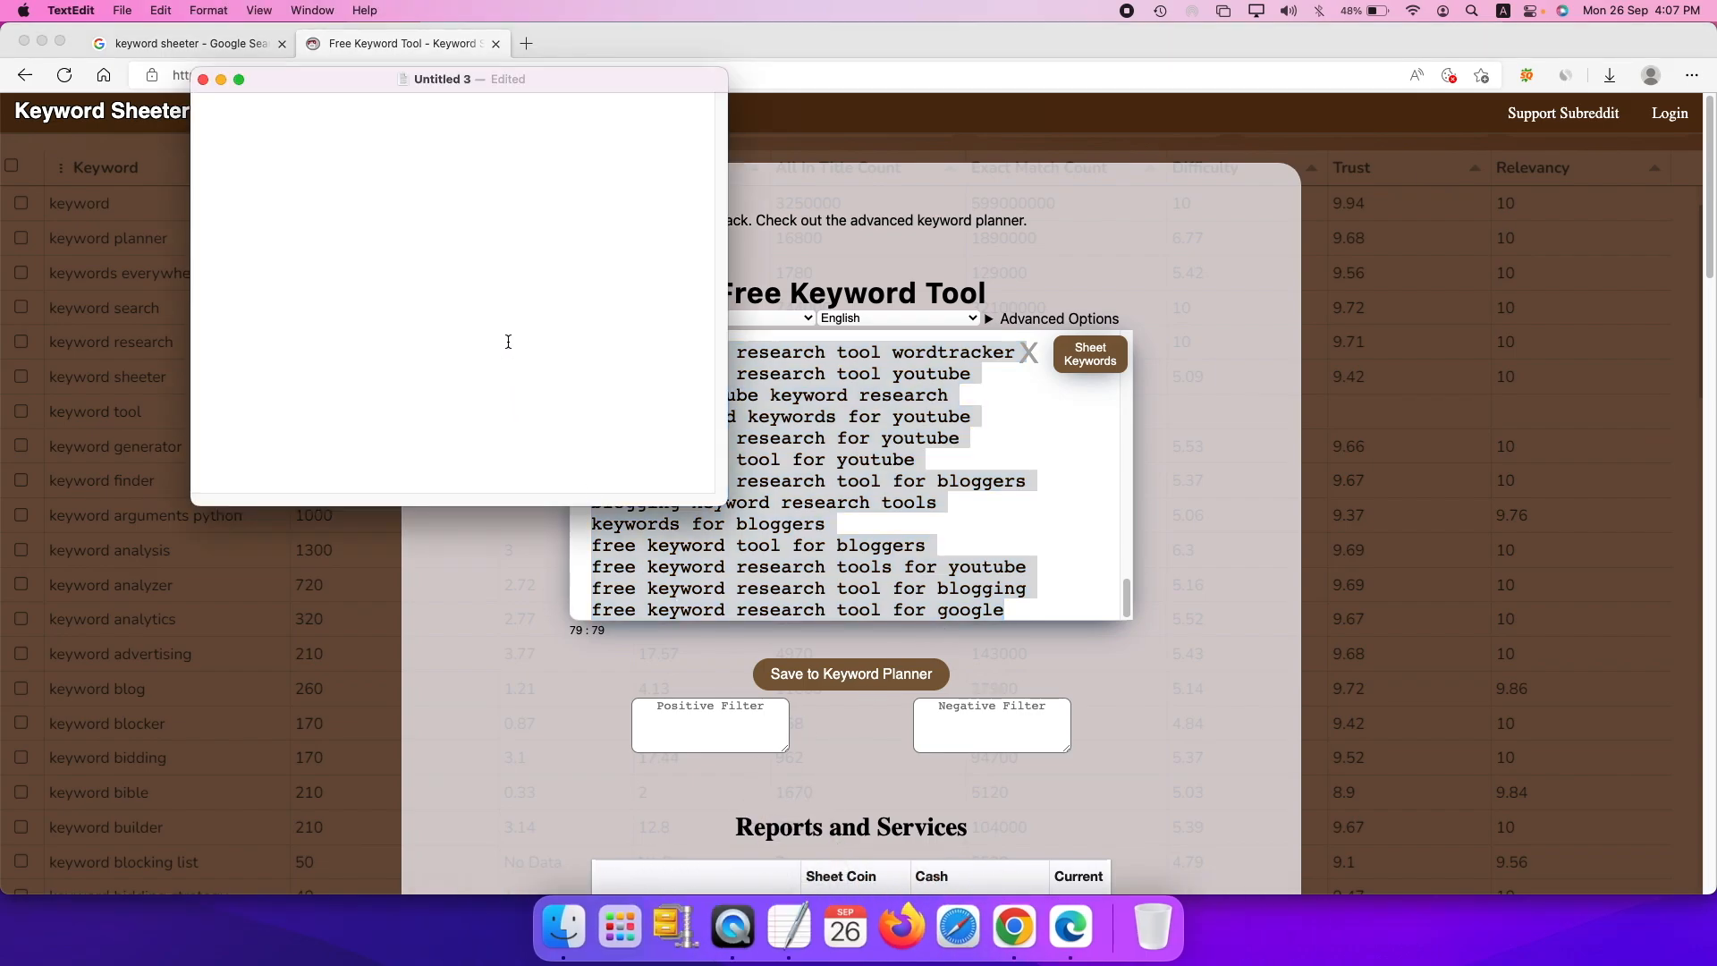
{"action": "key", "text": "super+v"}
{"action": "scroll", "coordinate": [784, 518], "scroll_direction": "down", "scroll_amount": 5}
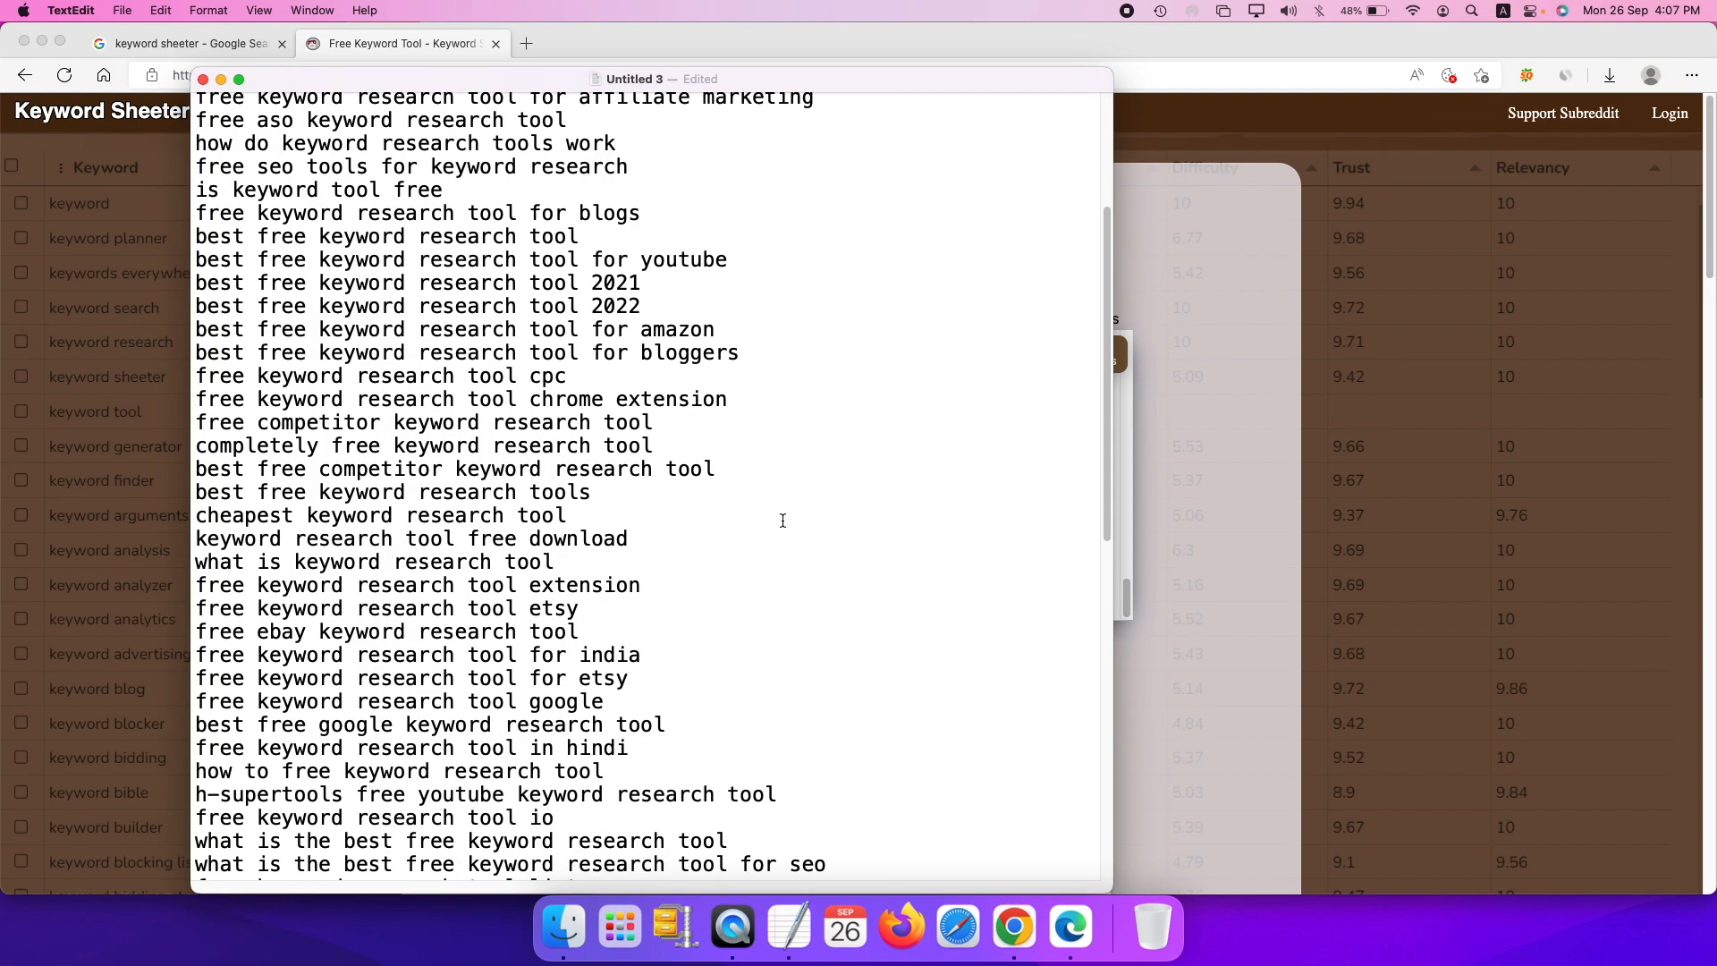
{"action": "scroll", "coordinate": [783, 520], "scroll_direction": "down", "scroll_amount": 10}
{"action": "scroll", "coordinate": [782, 520], "scroll_direction": "up", "scroll_amount": 7}
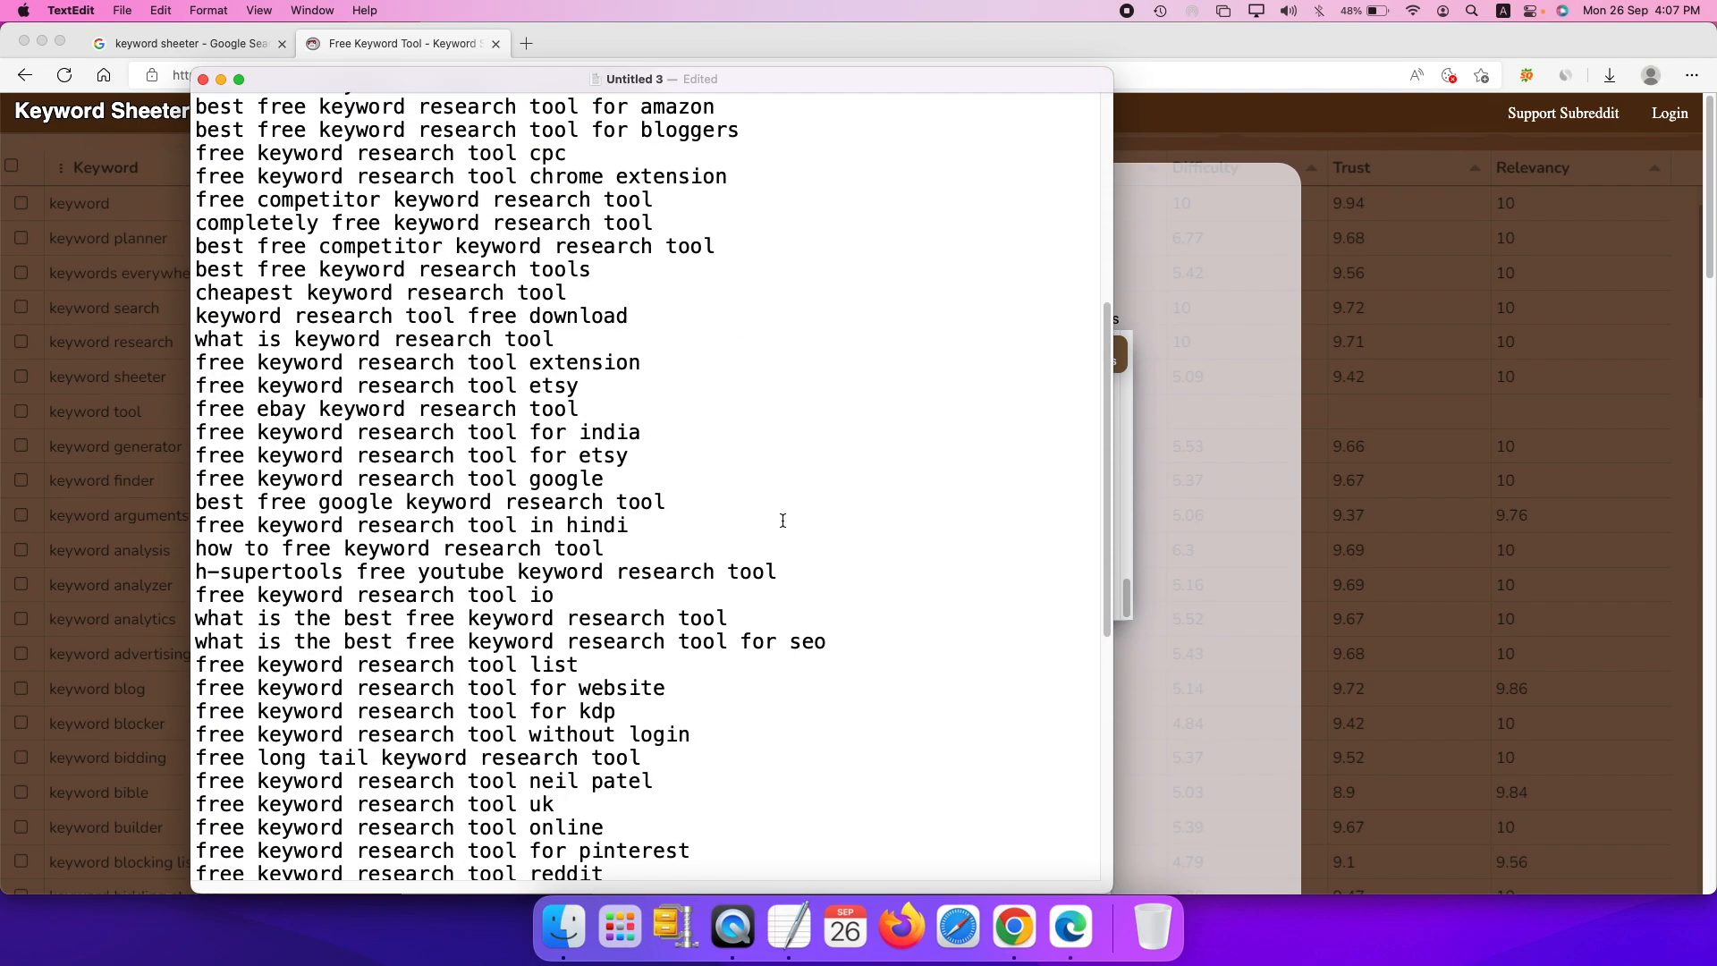
{"action": "scroll", "coordinate": [783, 520], "scroll_direction": "up", "scroll_amount": 7}
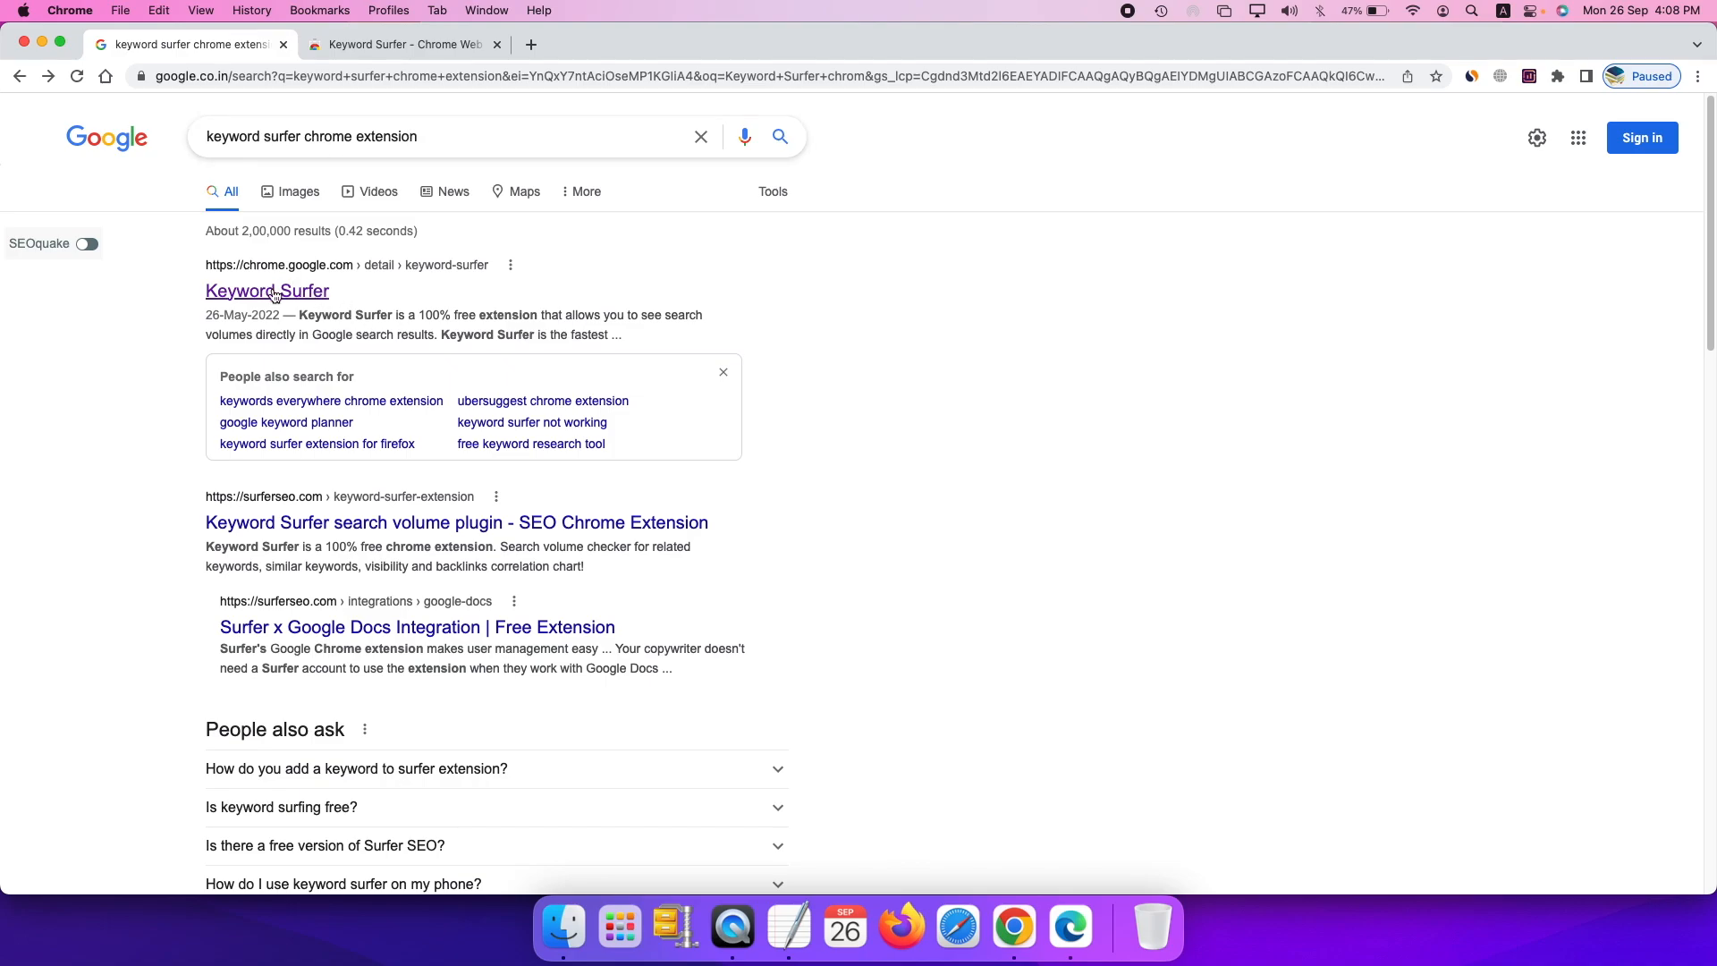
In Chrome, open the Keyword Surfer page in the Chrome Web Store and check whether the extension is pinned
{"action": "left_click", "coordinate": [401, 47]}
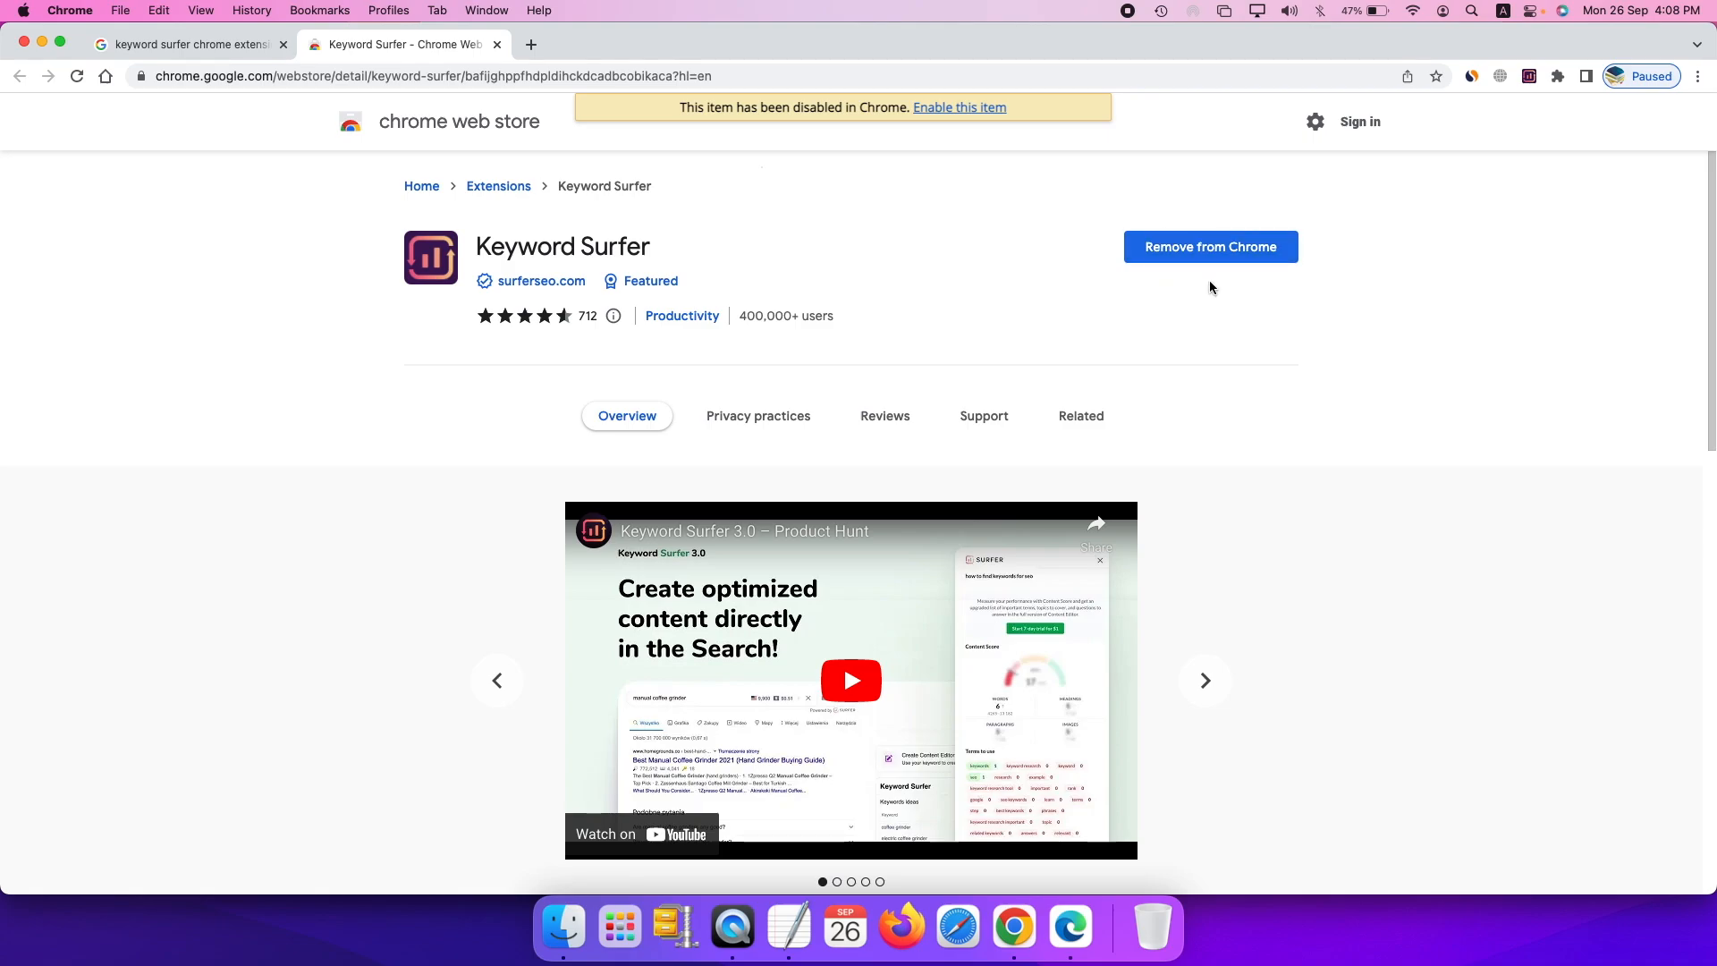
{"action": "left_click", "coordinate": [1557, 77]}
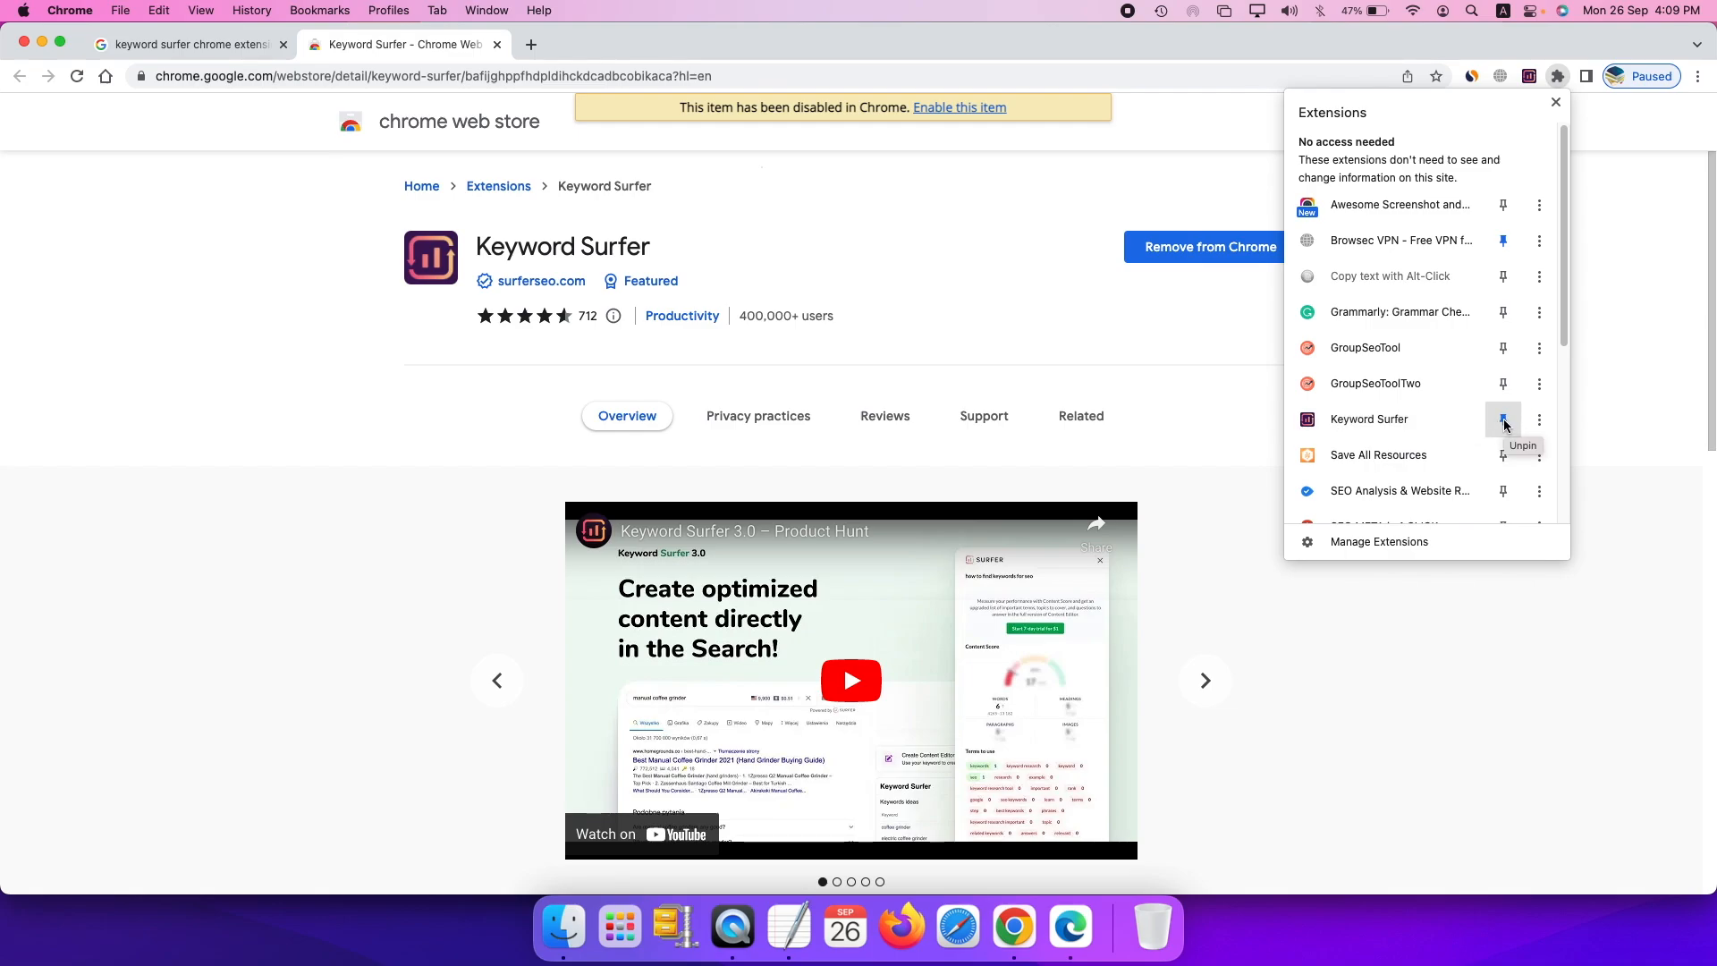
{"action": "left_click", "coordinate": [1592, 152]}
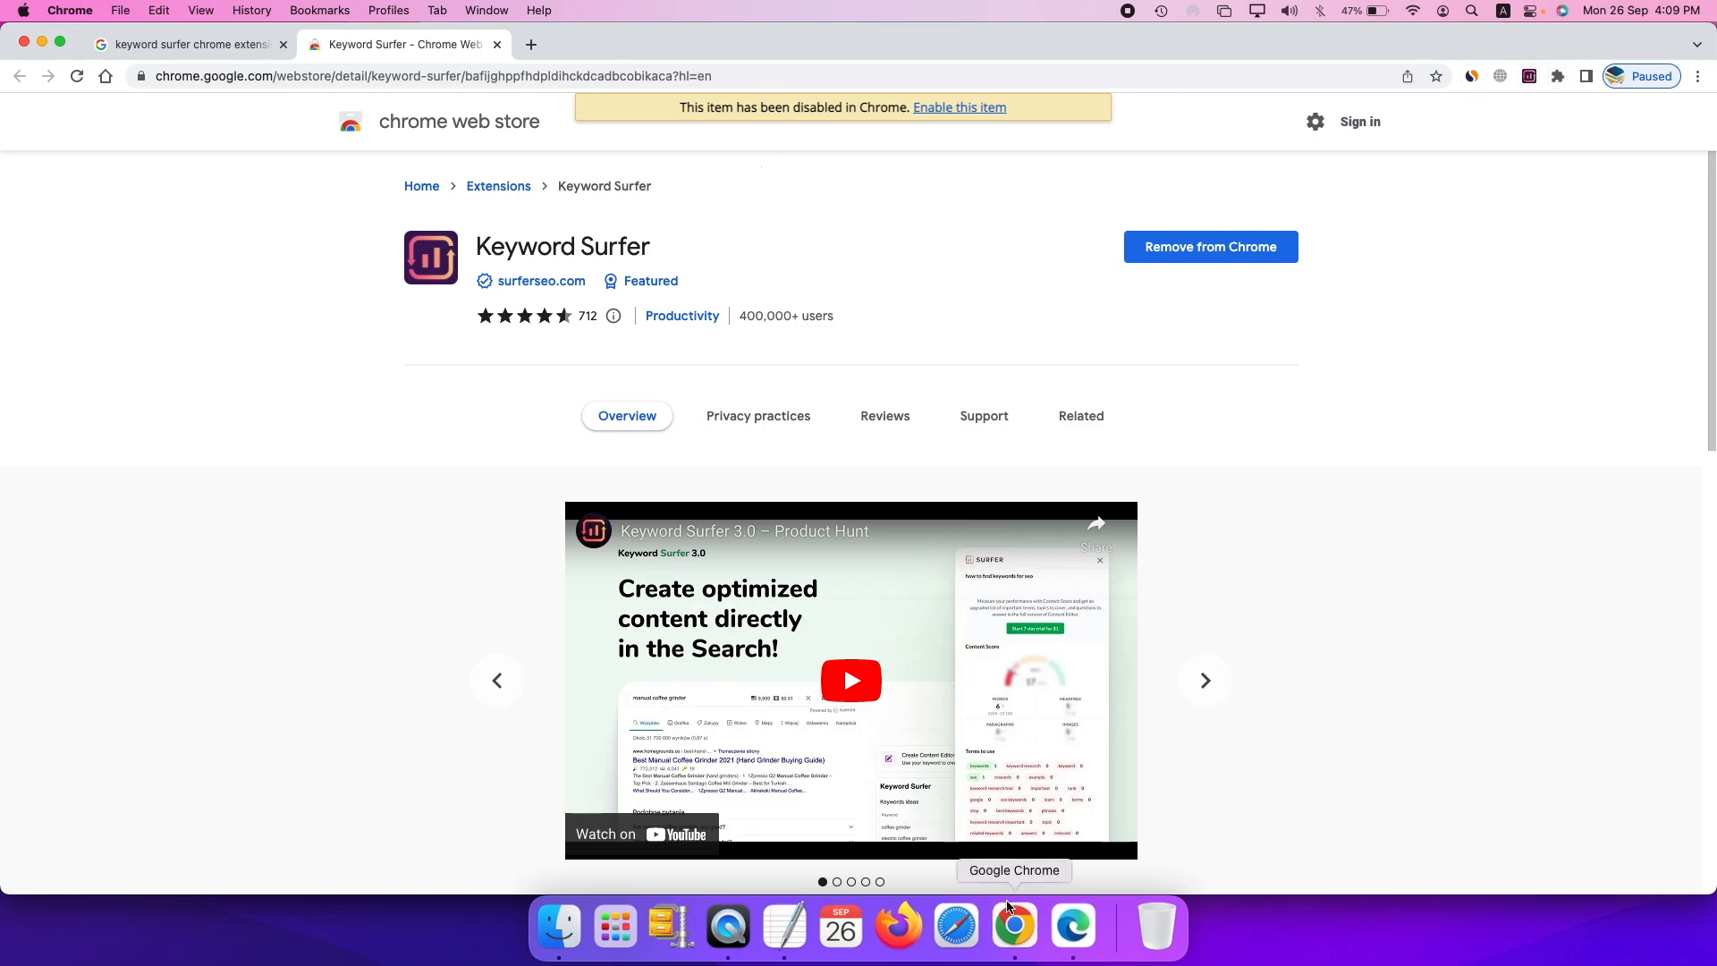
Copy the first keyword, "free keyword research tool", from the TextEdit list and search Google for it in Chrome, replacing the existing query
{"action": "left_click", "coordinate": [786, 926]}
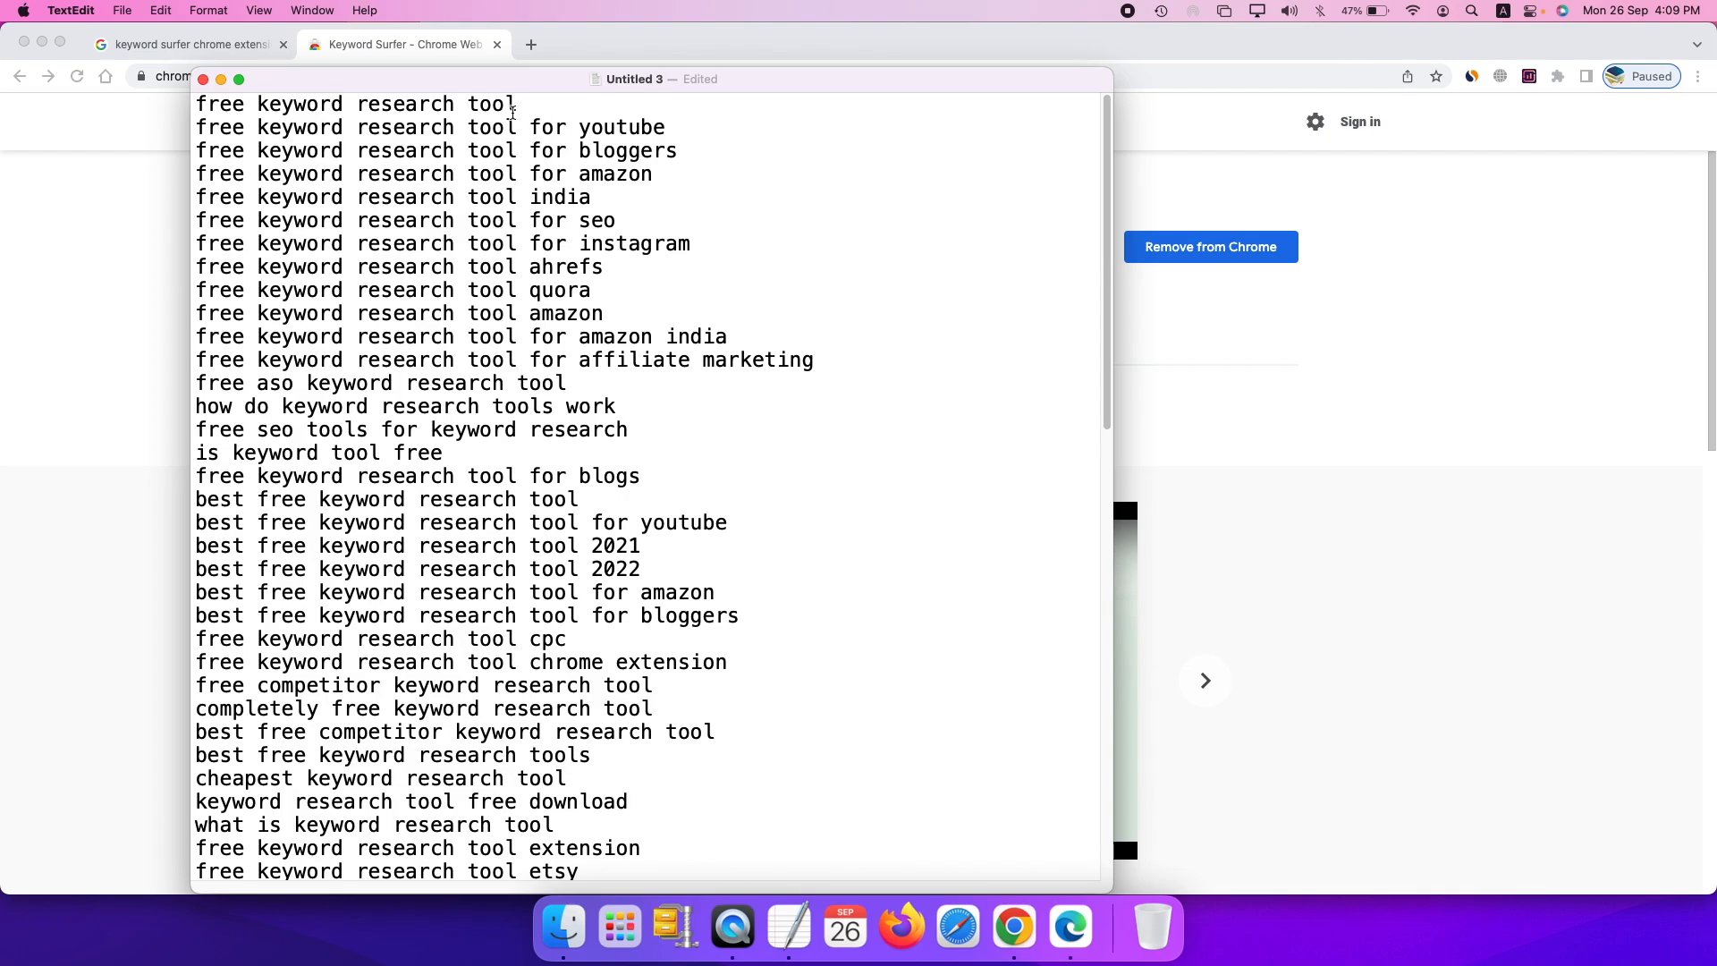
{"action": "left_click_drag", "start_coordinate": [513, 111], "coordinate": [20, 88]}
{"action": "key", "text": "super+c"}
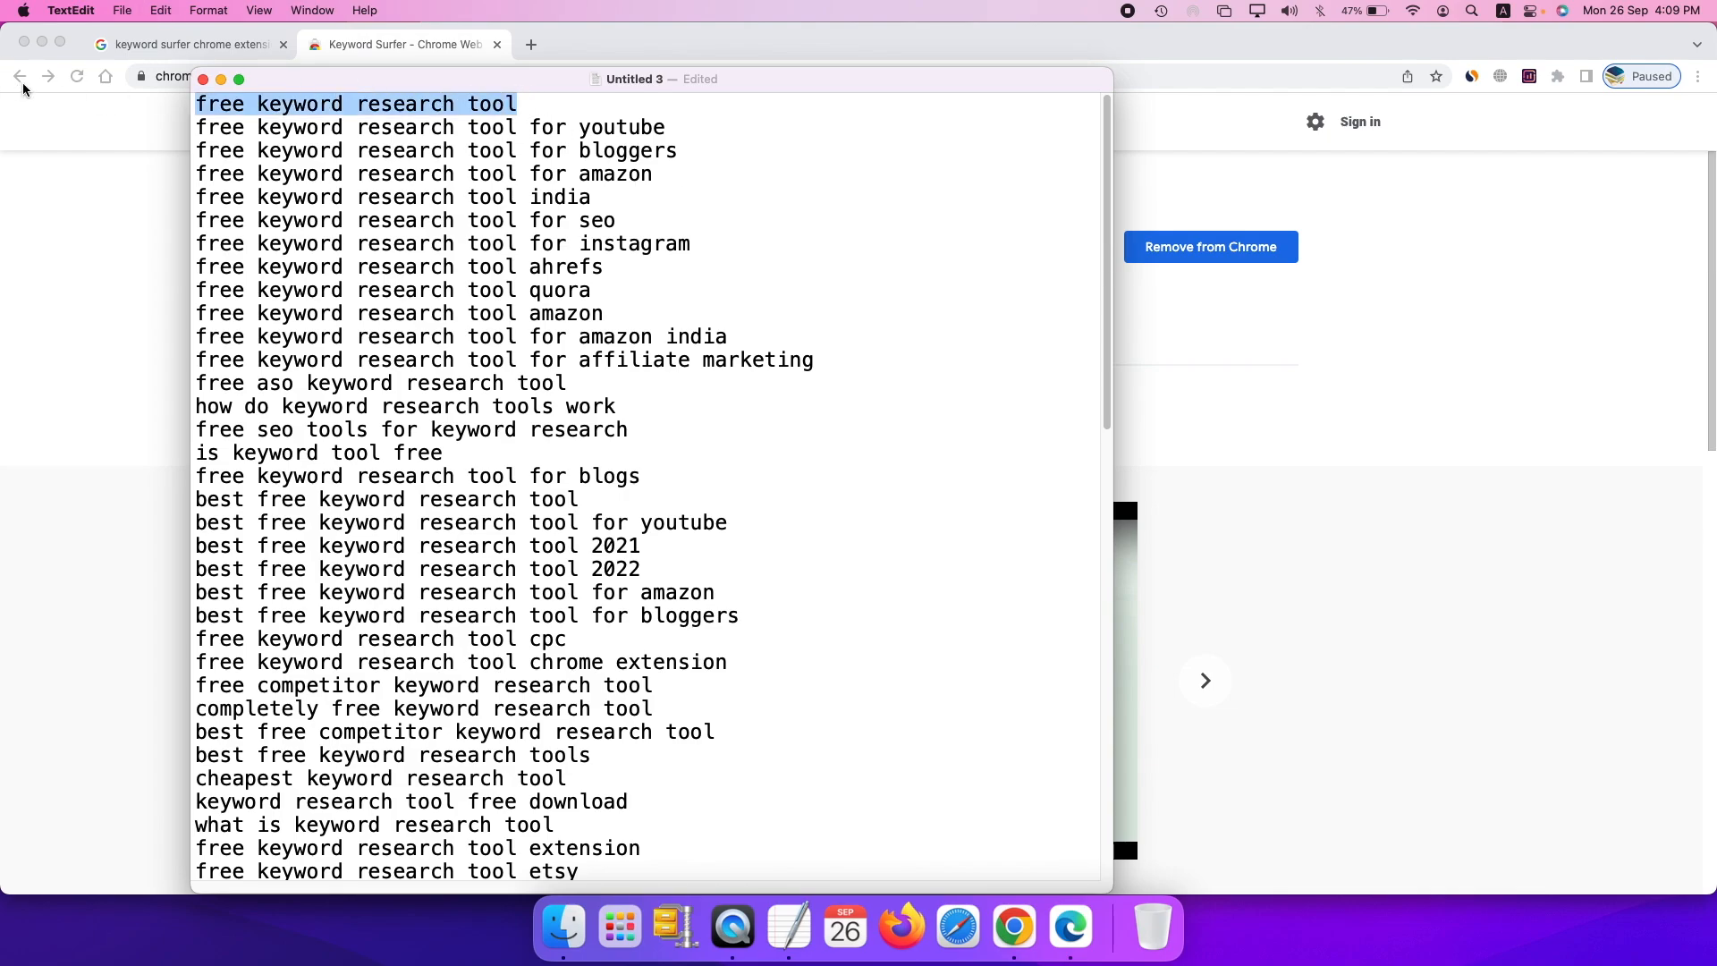
{"action": "left_click", "coordinate": [449, 50]}
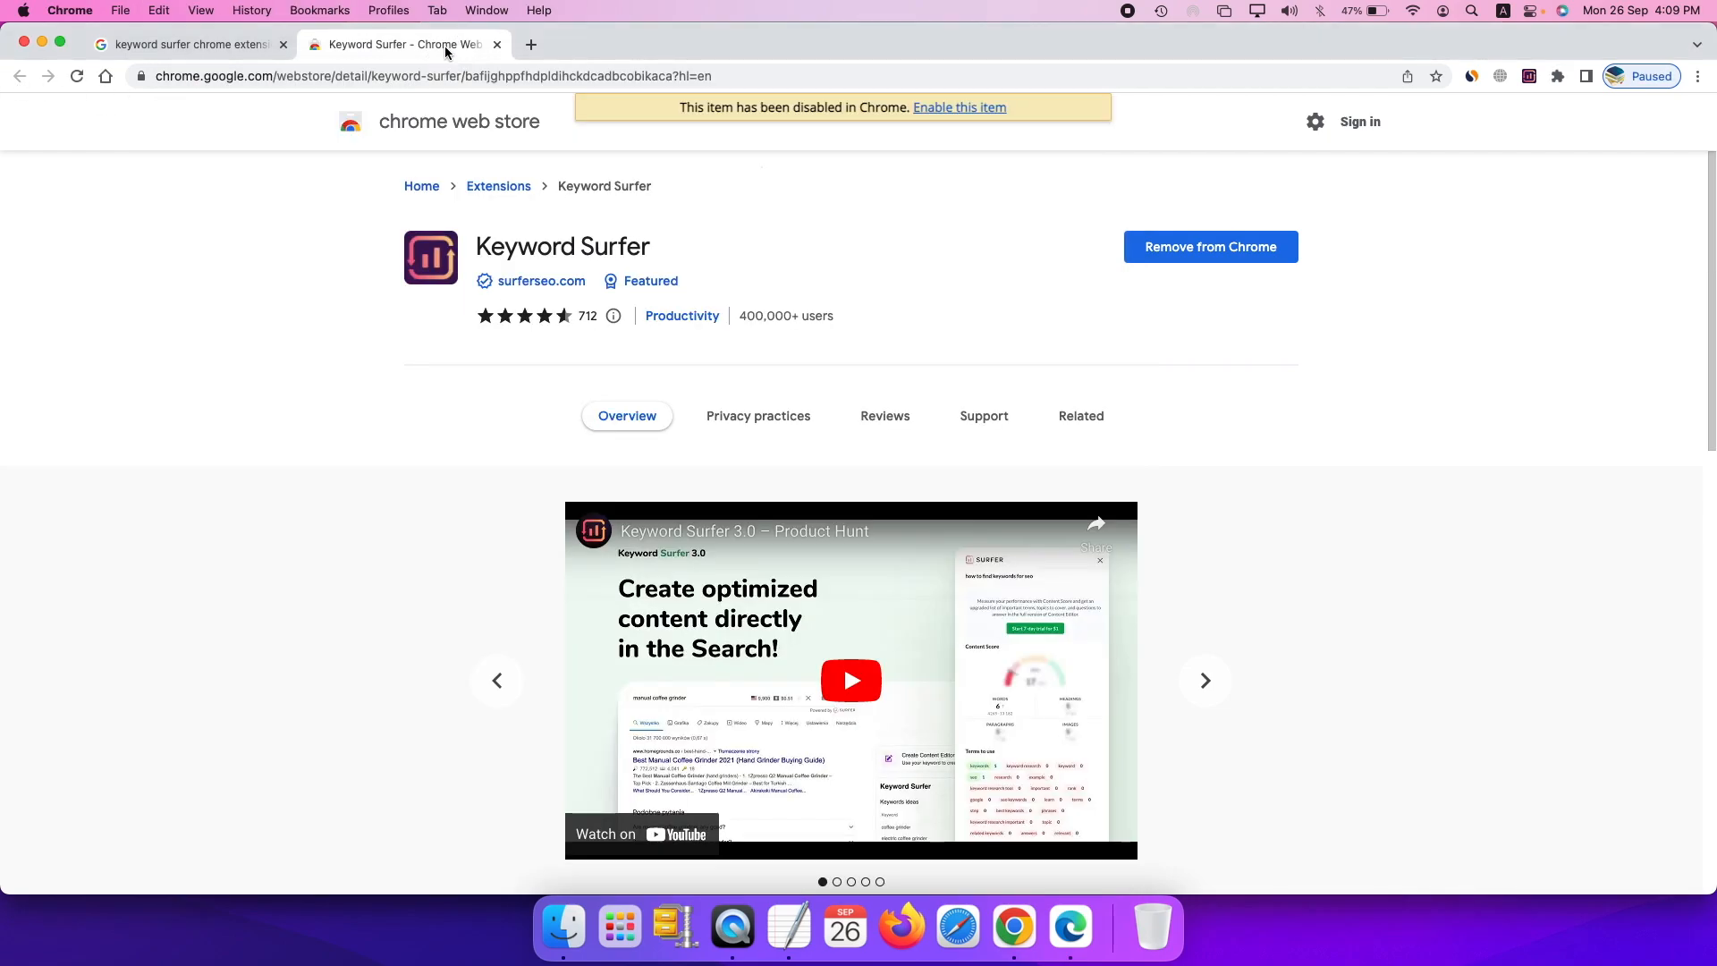
{"action": "left_click", "coordinate": [224, 43]}
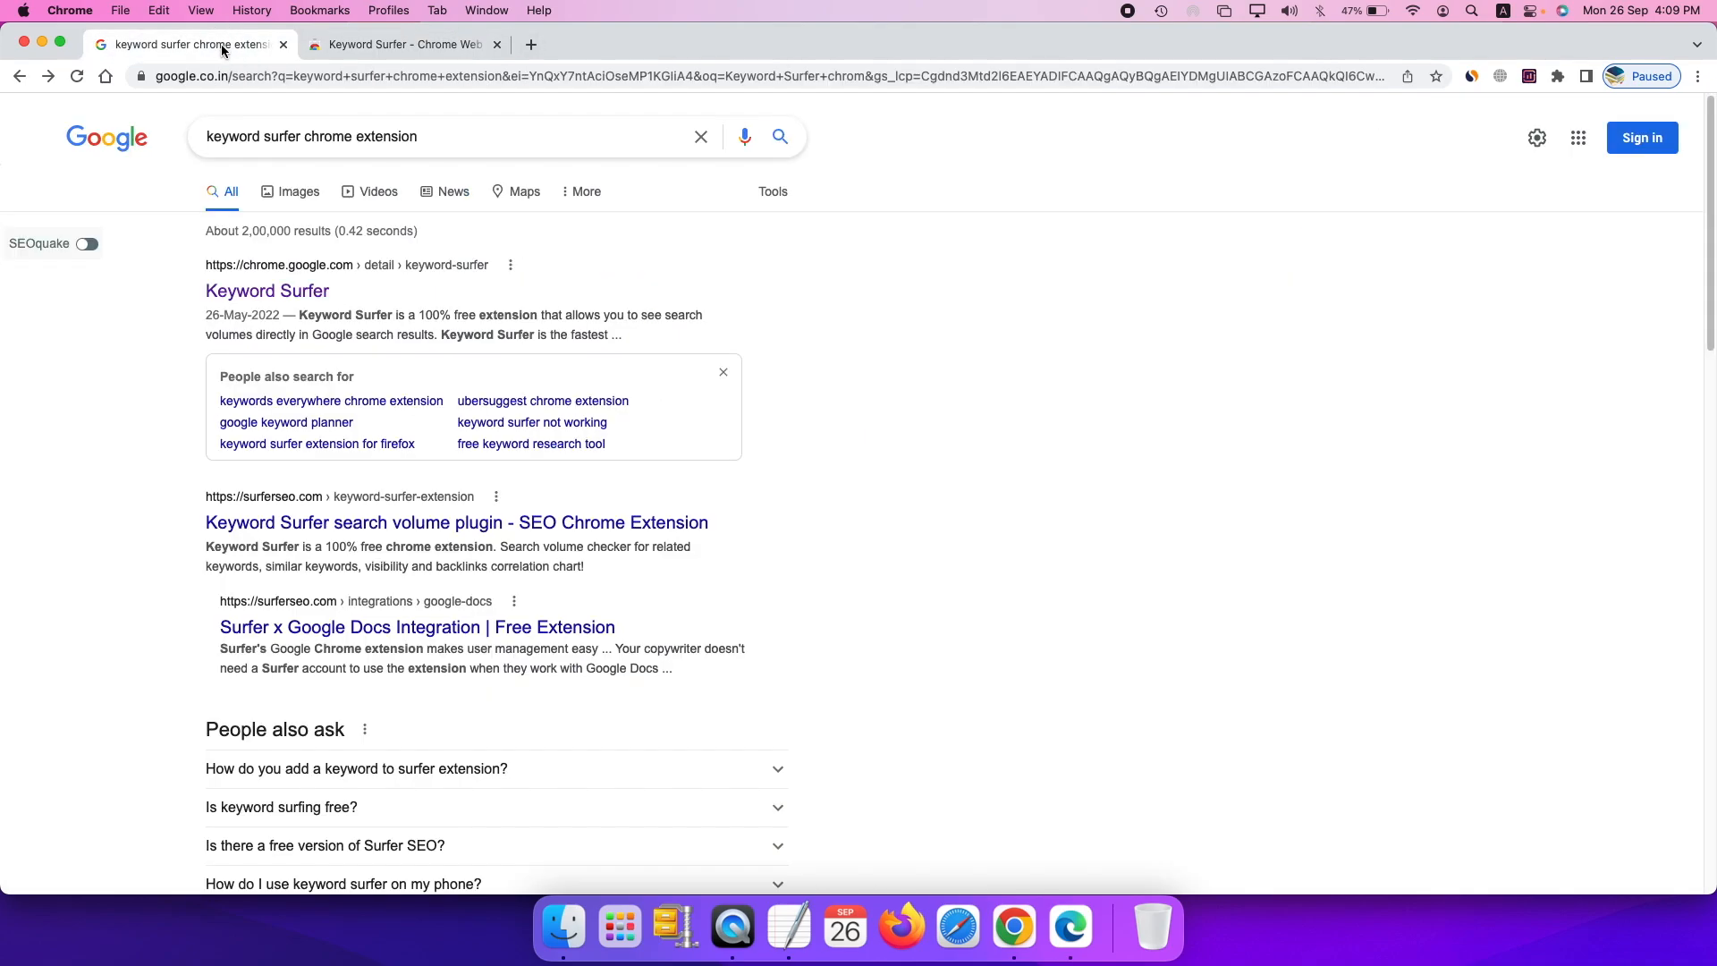
{"action": "left_click", "coordinate": [470, 141]}
{"action": "key", "text": "super+a"}
{"action": "key", "text": "super+v"}
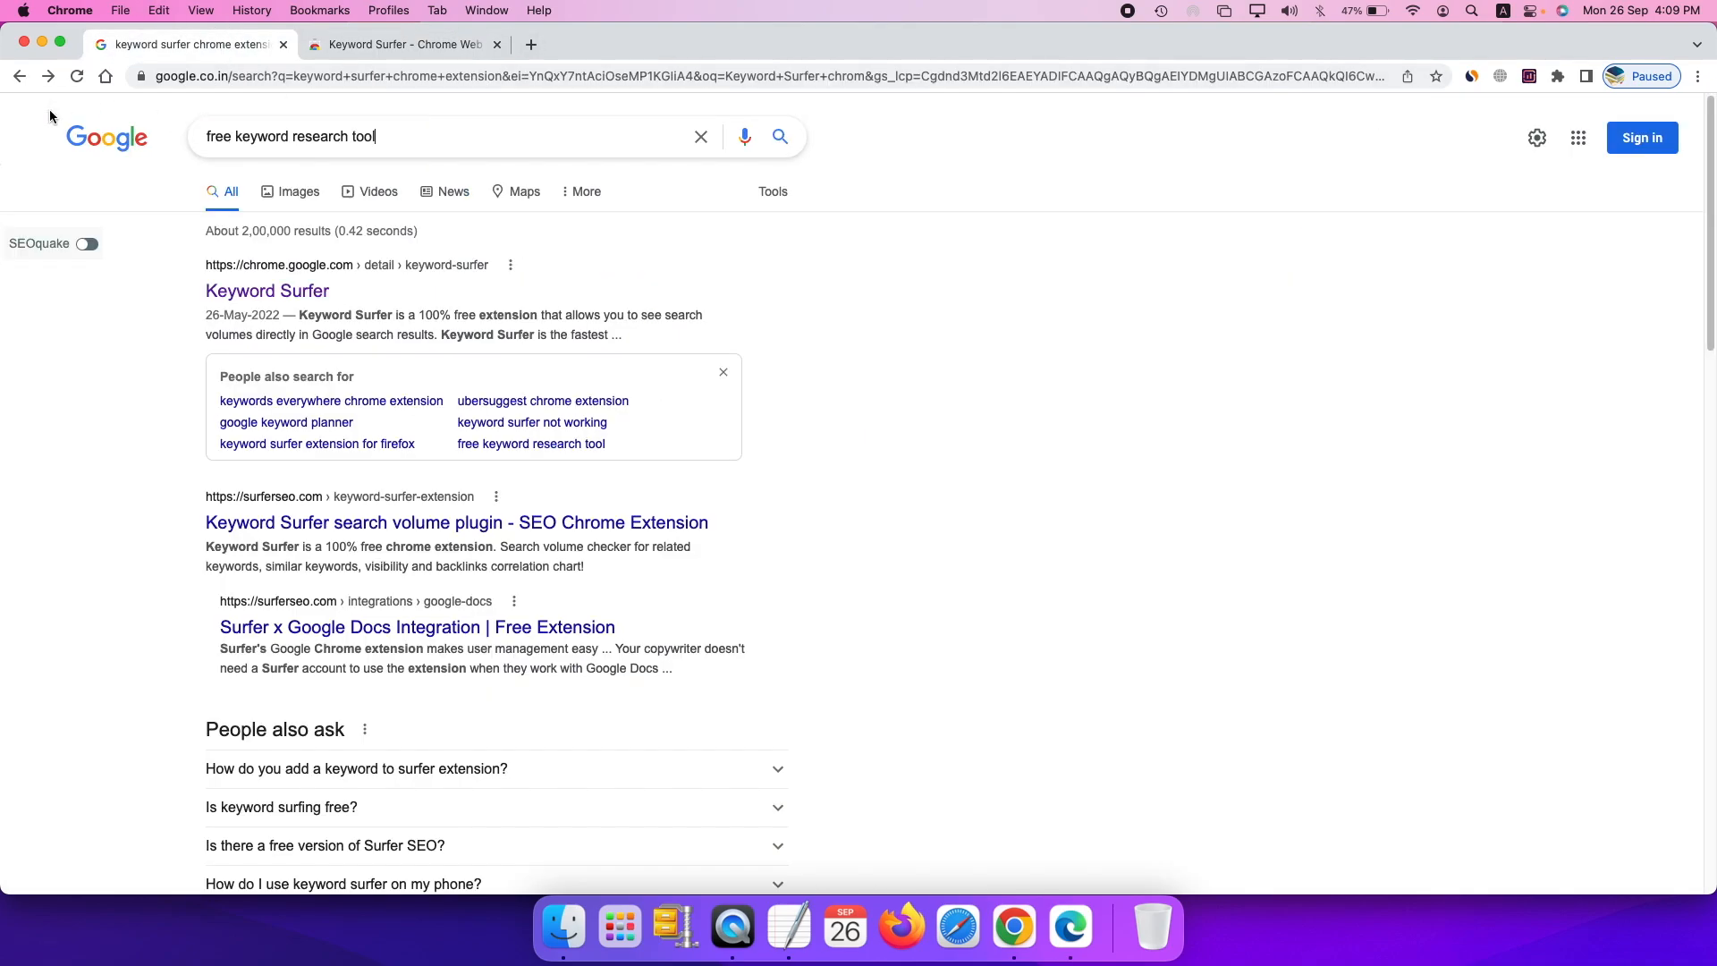
{"action": "key", "text": "Return"}
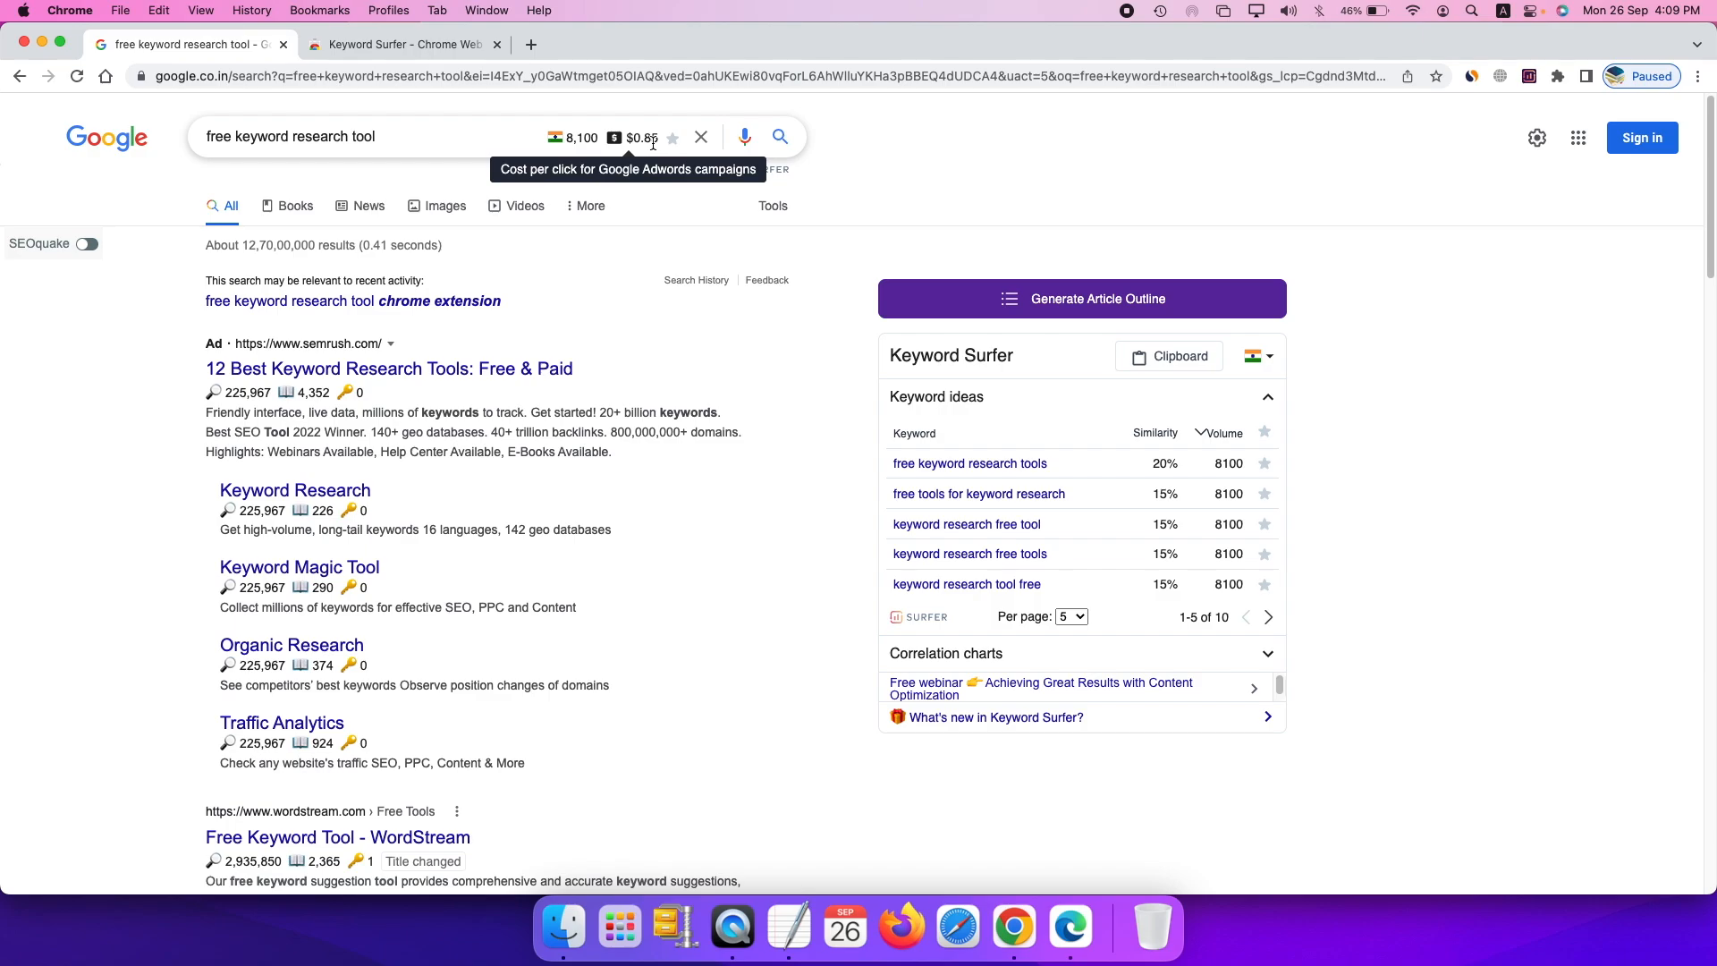
Copy the keyword "free keyword research tool india" from the TextEdit list and run it as the new Google search in Chrome
{"action": "left_click", "coordinate": [790, 925]}
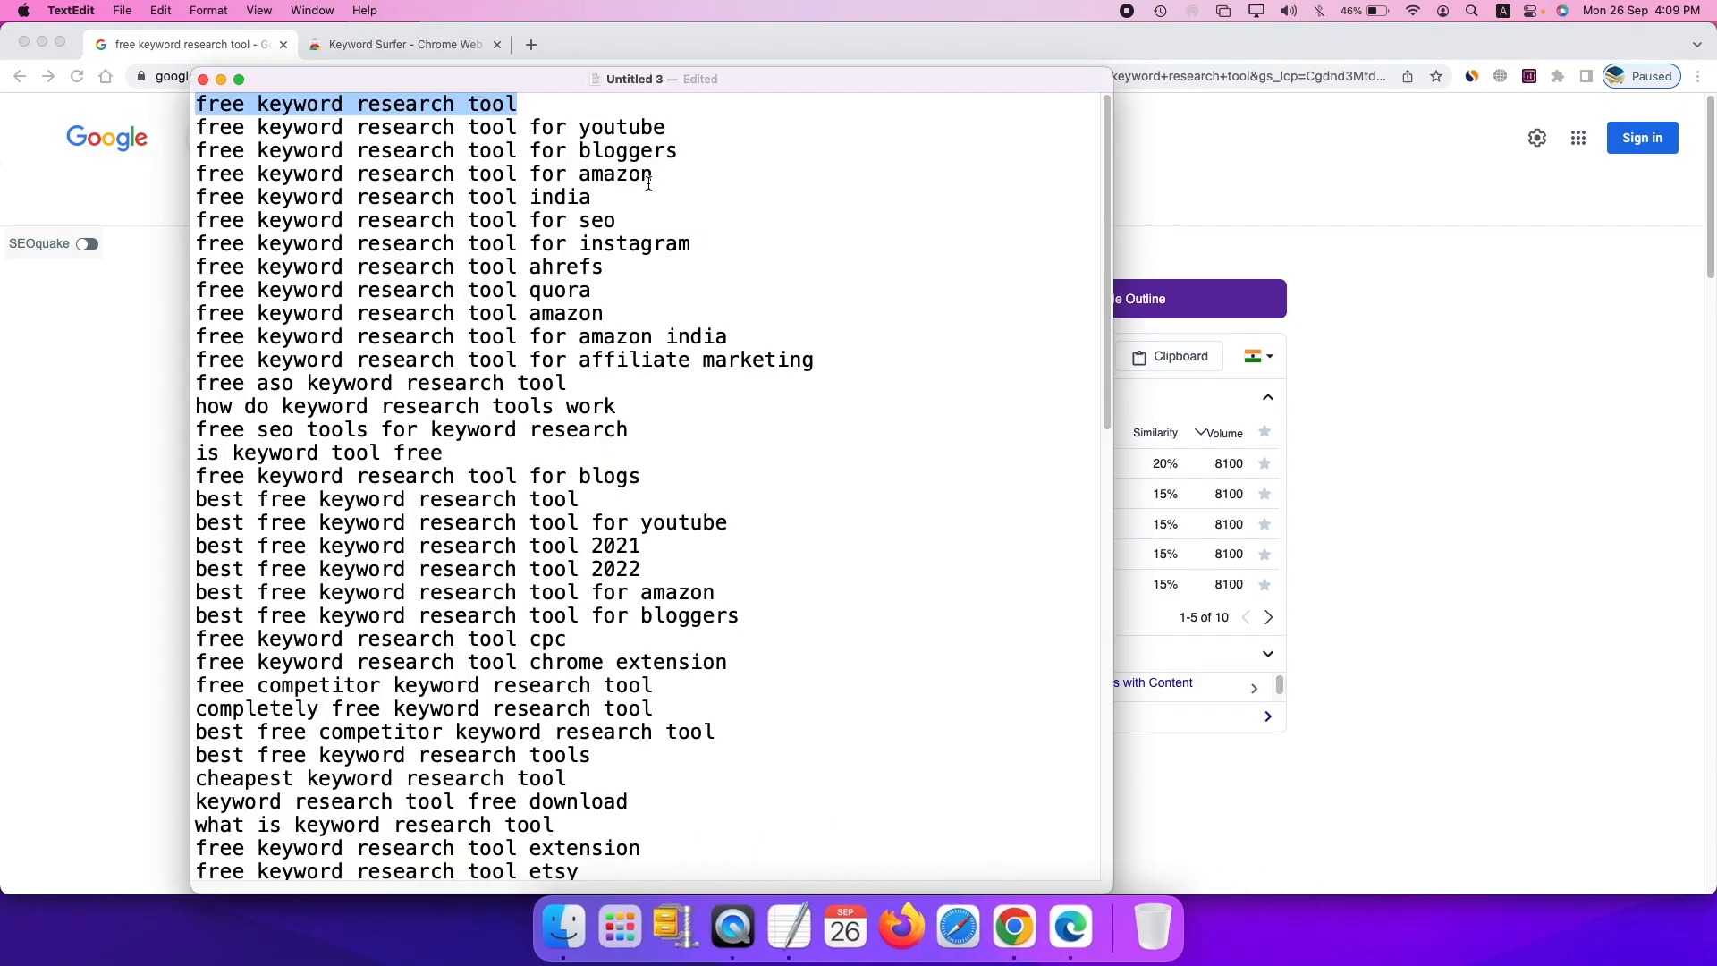
{"action": "left_click_drag", "start_coordinate": [640, 187], "coordinate": [122, 193]}
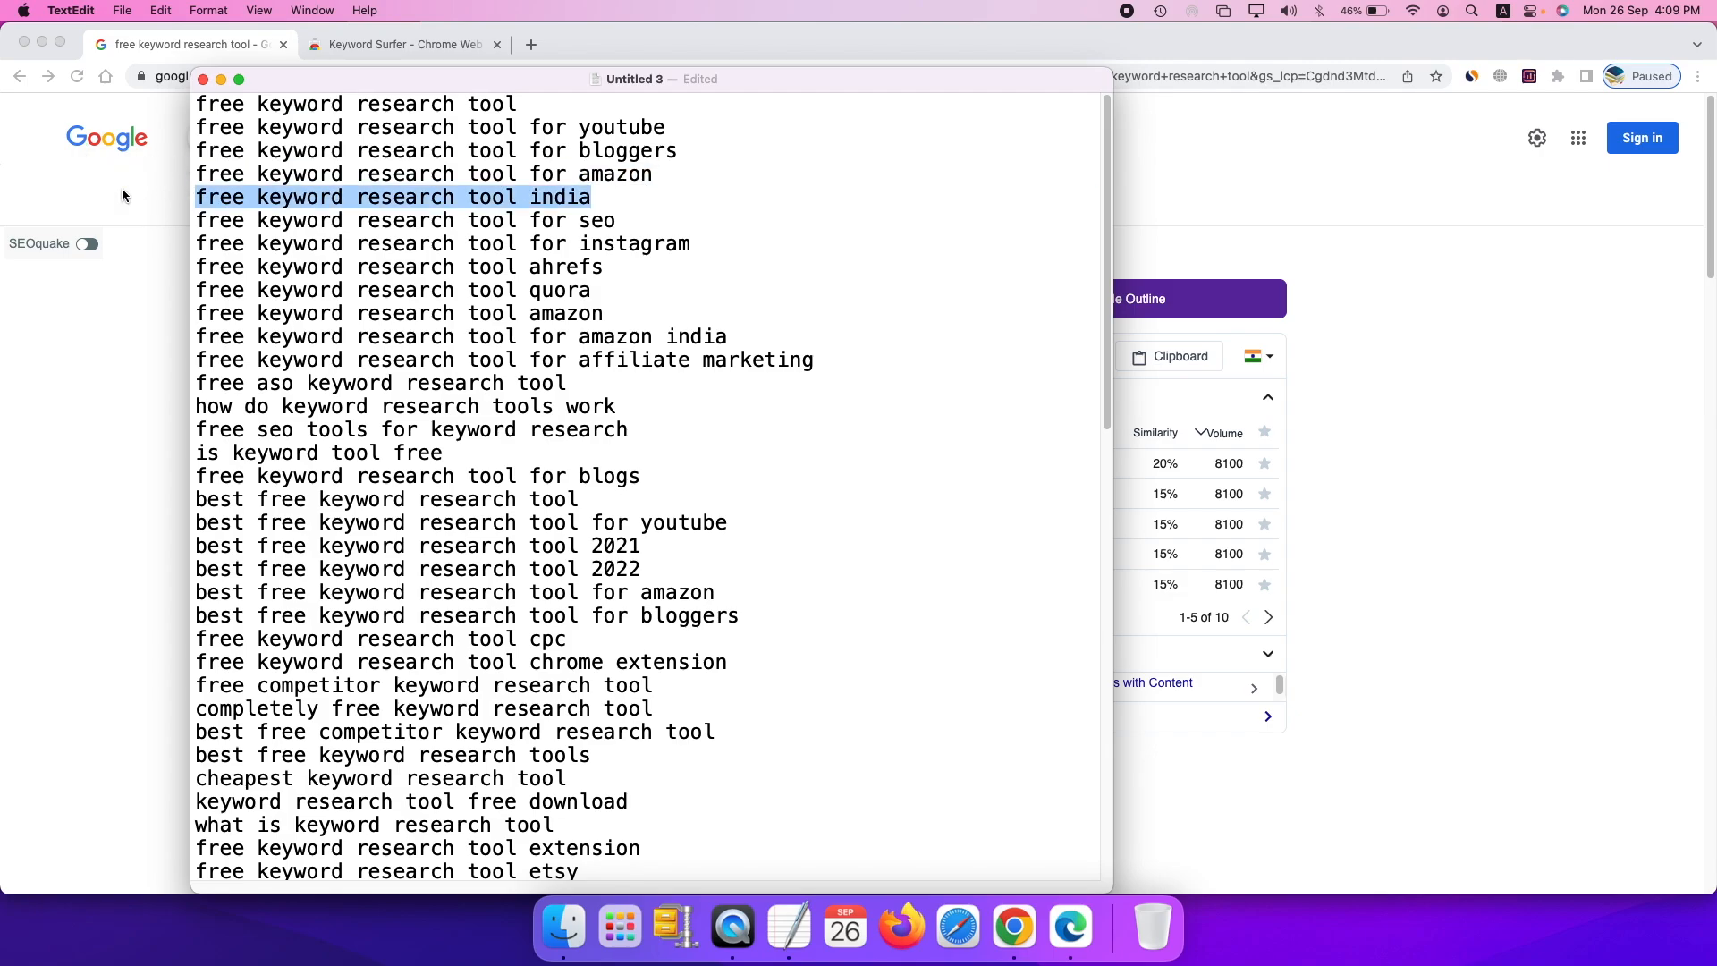
{"action": "left_click", "coordinate": [122, 193]}
{"action": "left_click", "coordinate": [398, 136]}
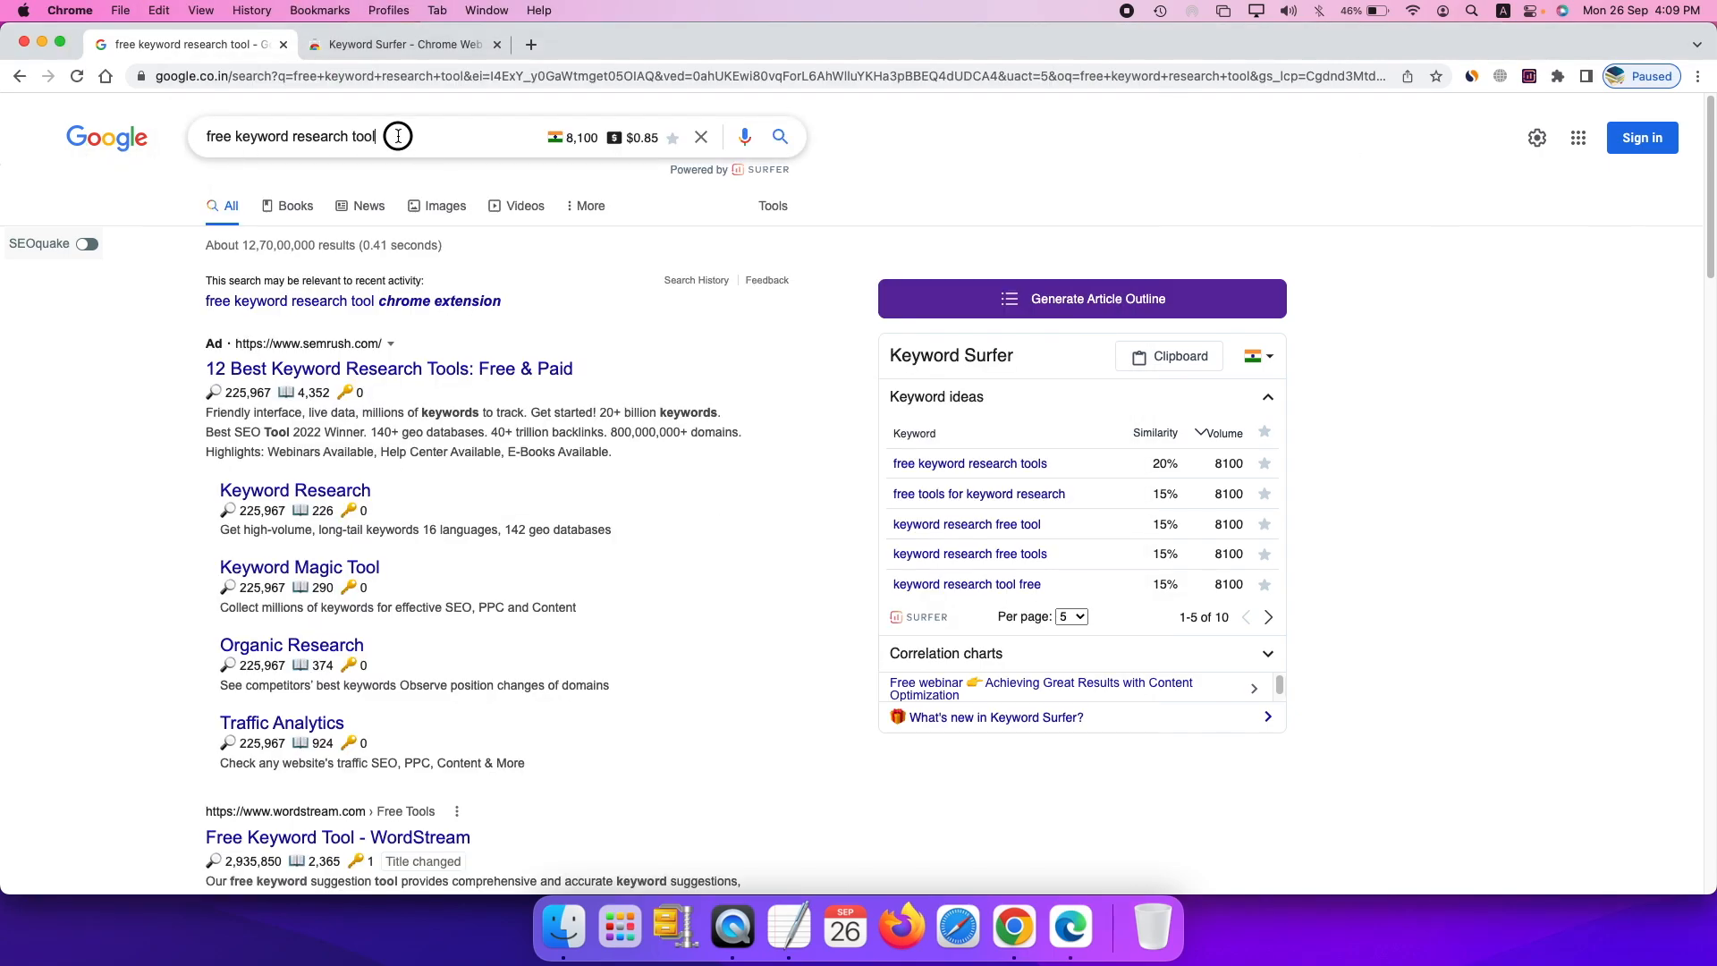
{"action": "left_click_drag", "start_coordinate": [398, 136], "coordinate": [173, 146]}
{"action": "key", "text": "super+v"}
{"action": "key", "text": "Return"}
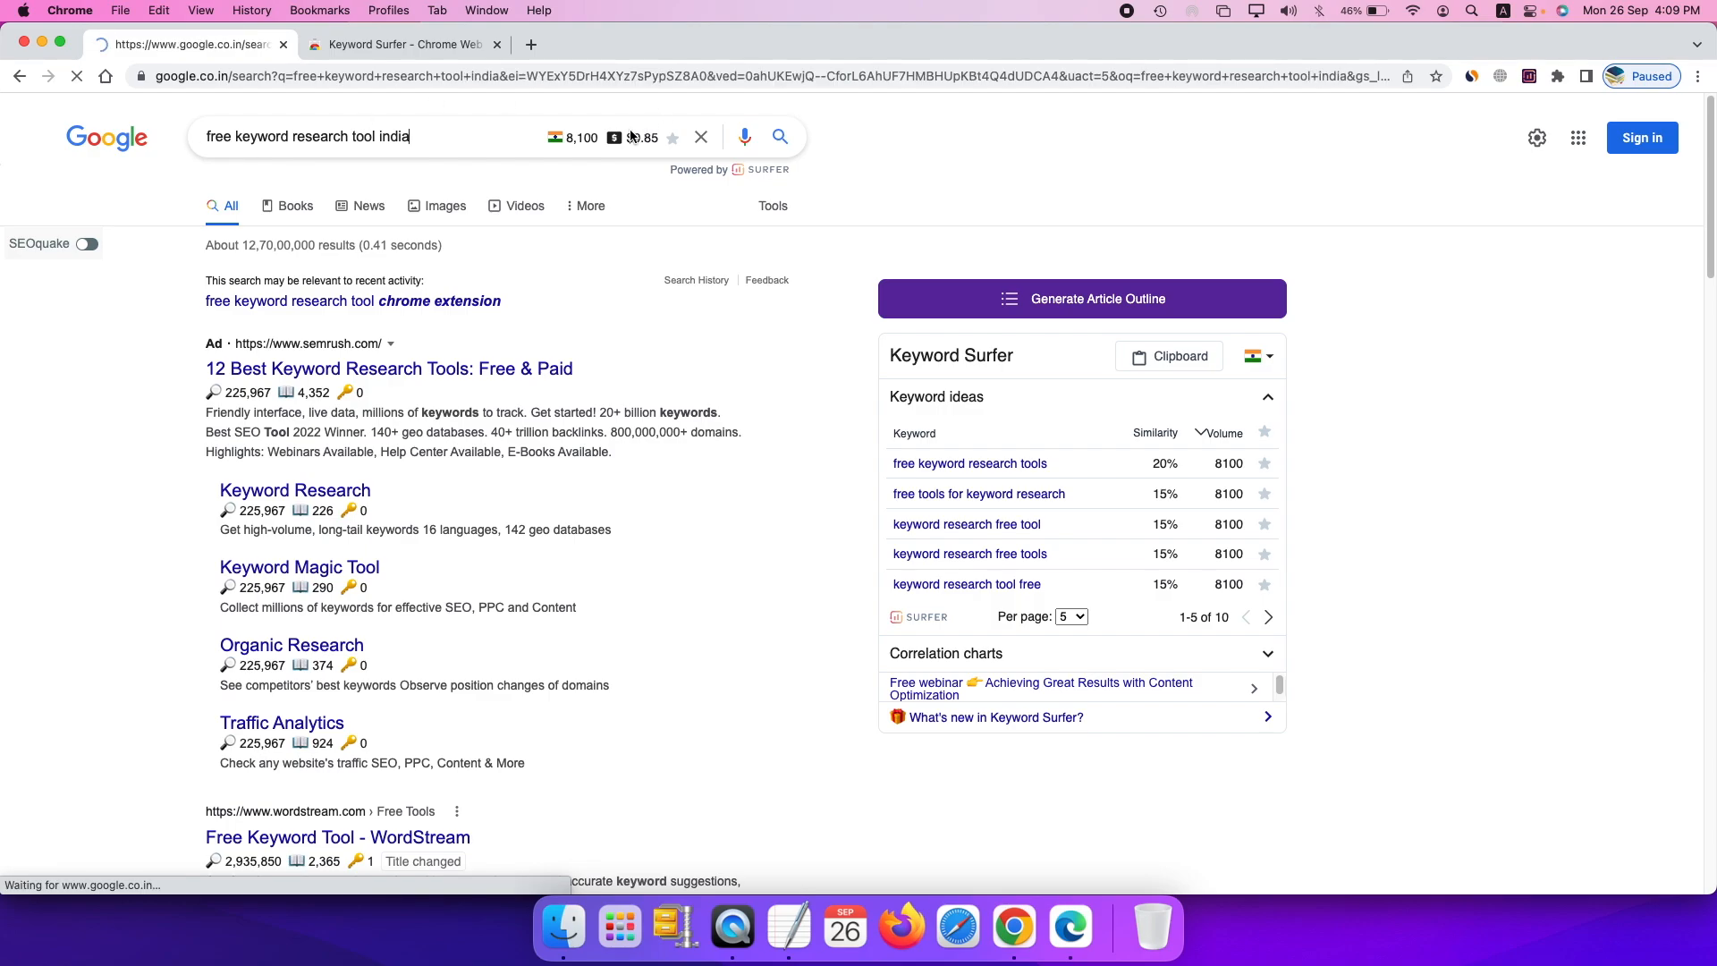